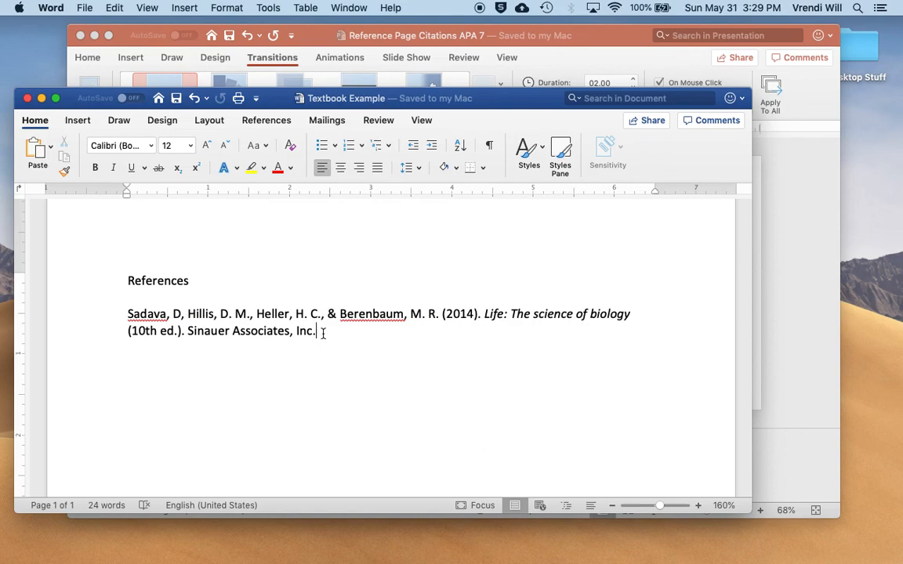
Apply a hanging indent of 0.5" to the textbook reference "Life: The science of biology"
left_click_drag(322, 332, 126, 320)
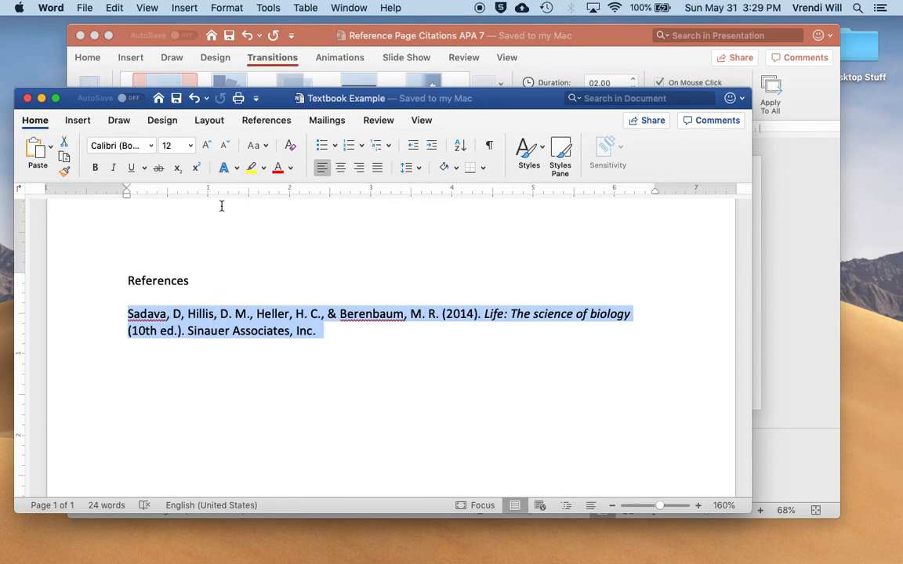
left_click(227, 8)
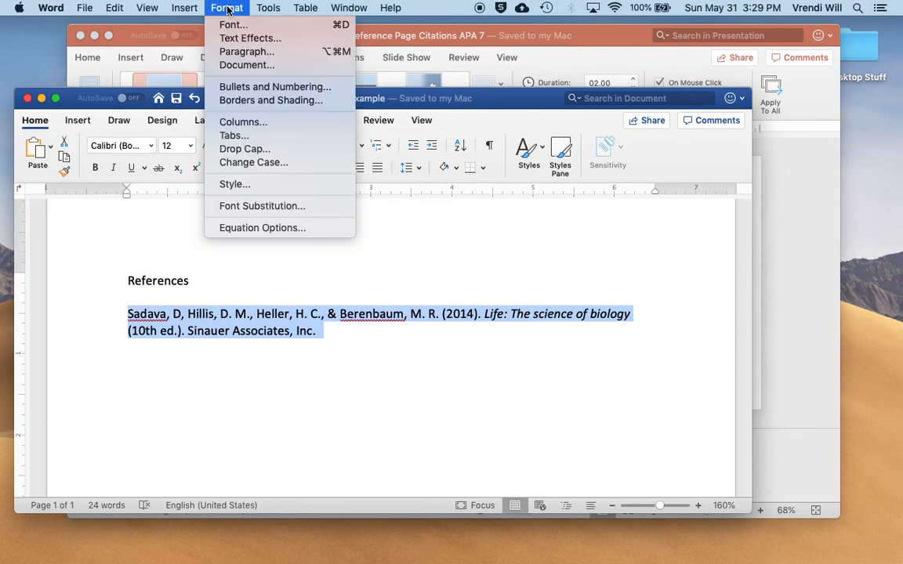
left_click(240, 52)
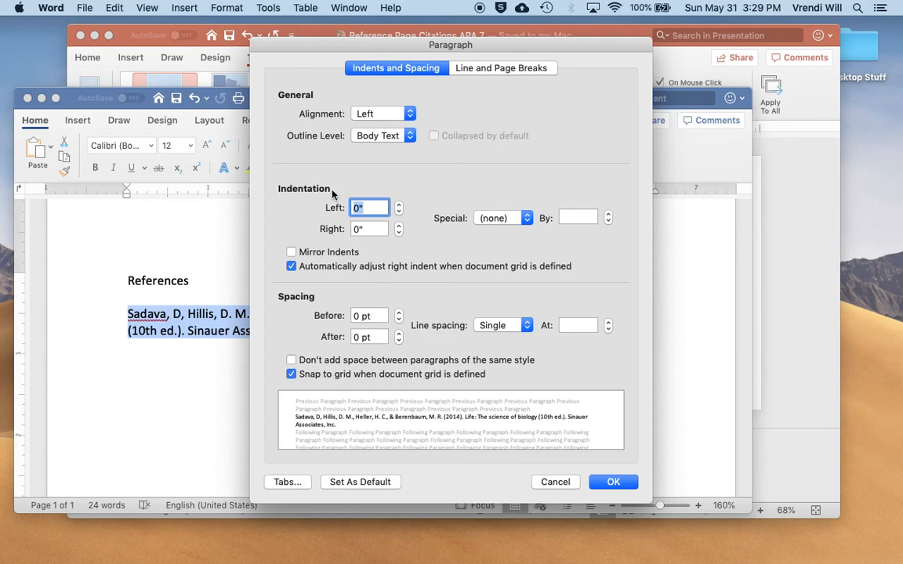
left_click(512, 220)
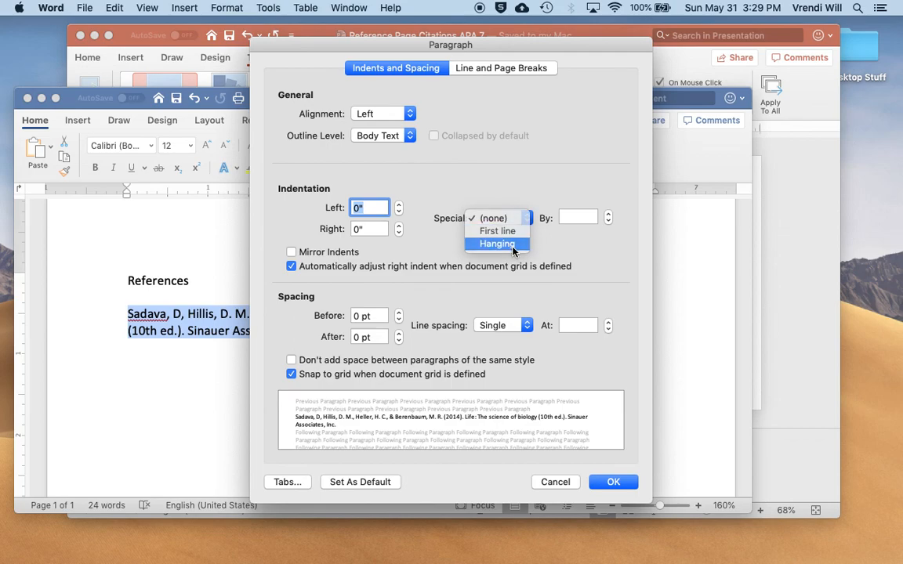
left_click(497, 244)
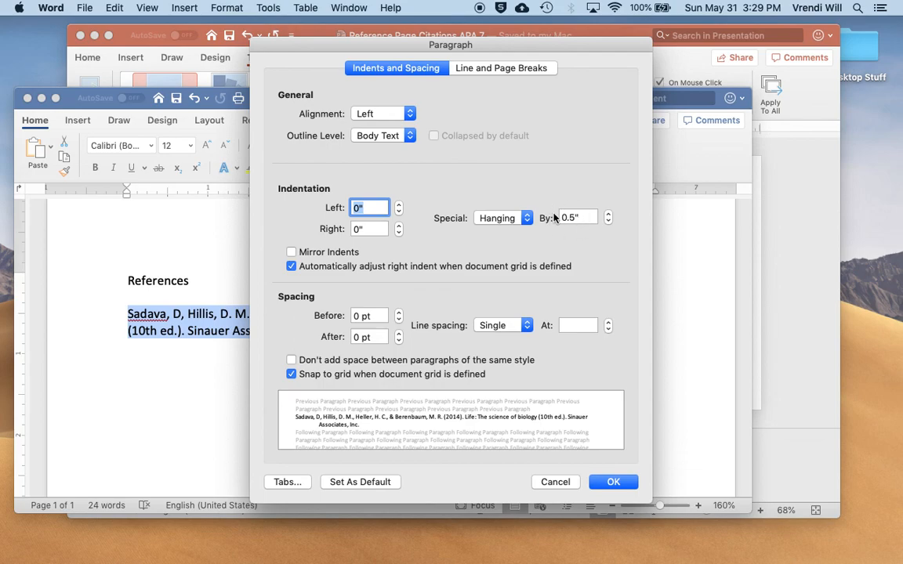
left_click(613, 483)
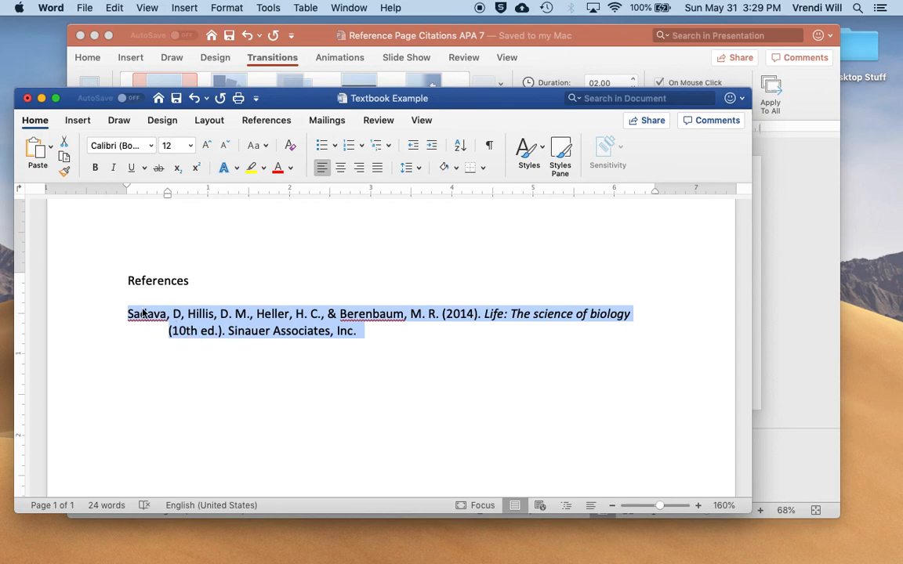
Center the References heading above the textbook citation
left_click(362, 334)
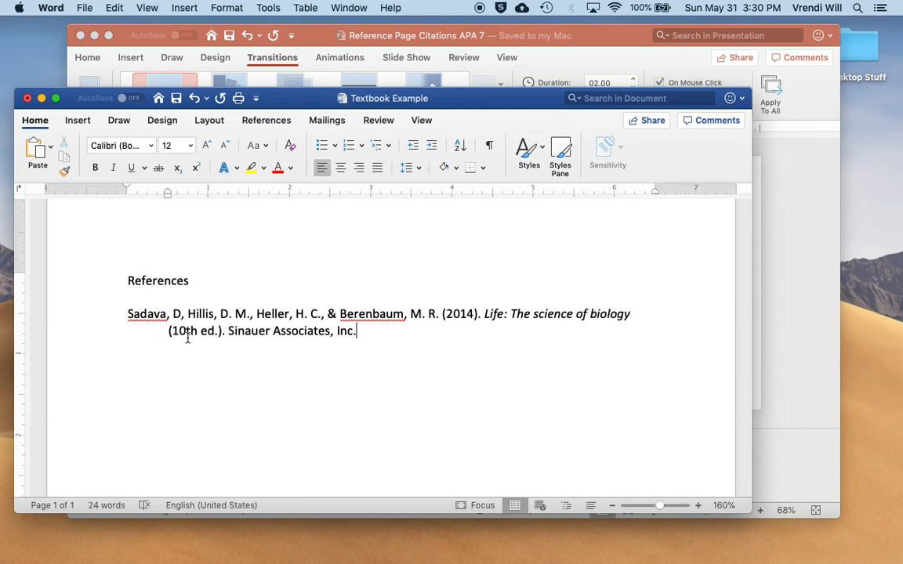
left_click(193, 282)
left_click(341, 169)
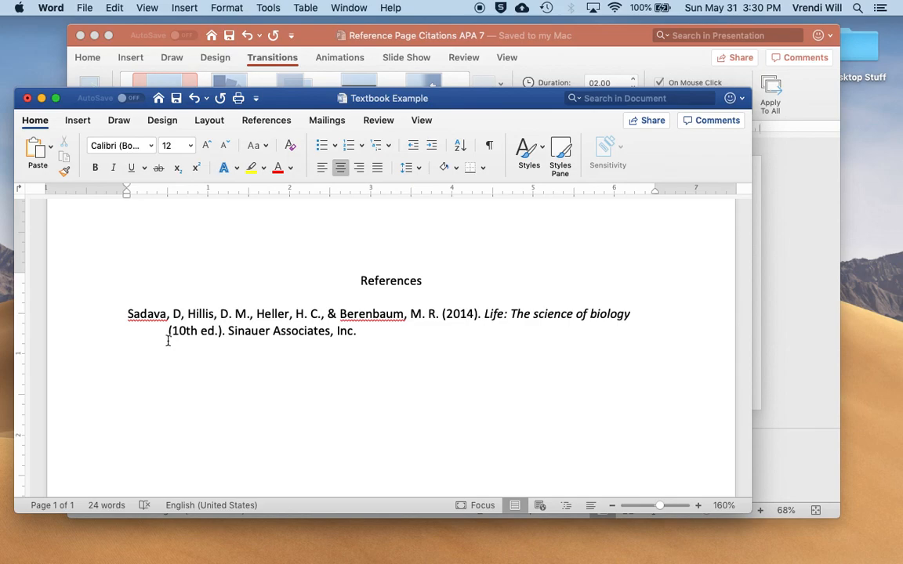
Switch to the Reference Page Example document in Google Docs and look through its whole reference list
mouse_move(637, 541)
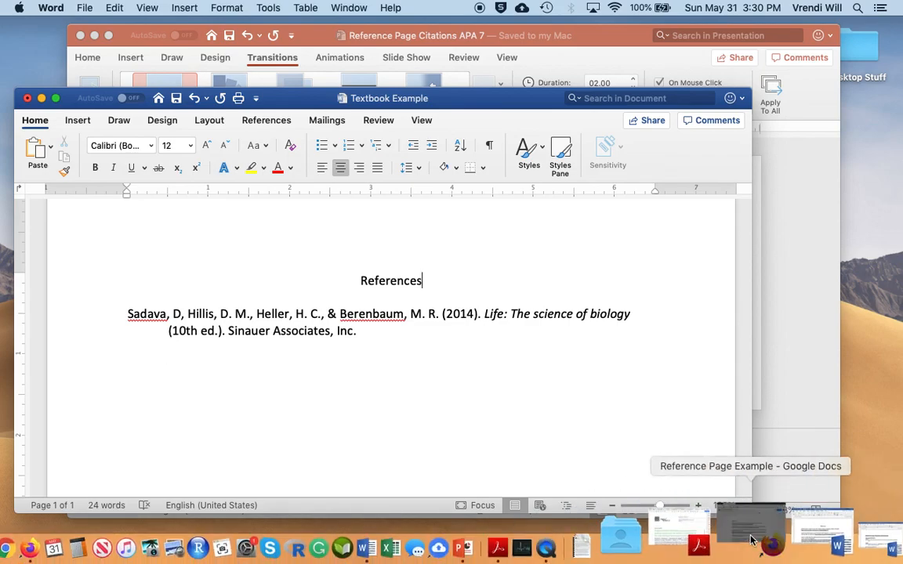
left_click(748, 539)
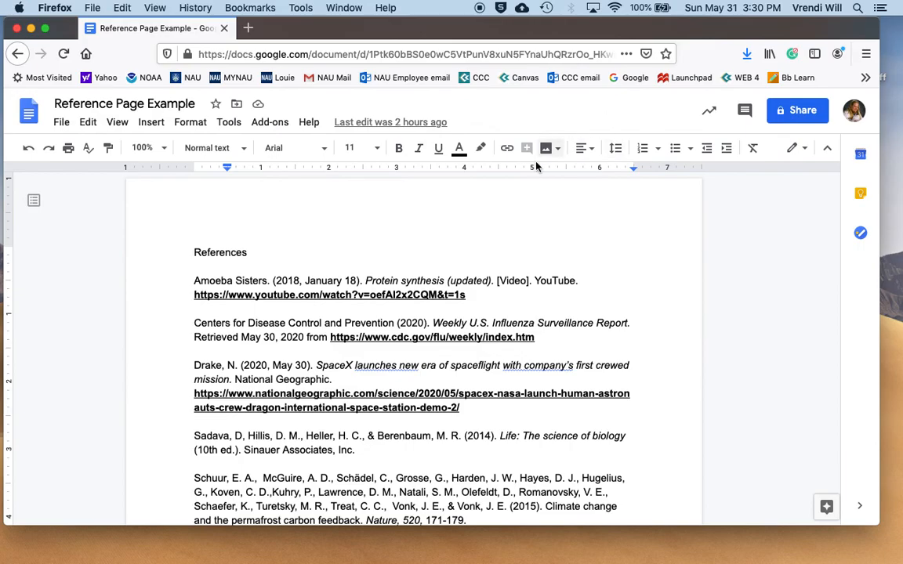
scroll(400, 235, "down", 2)
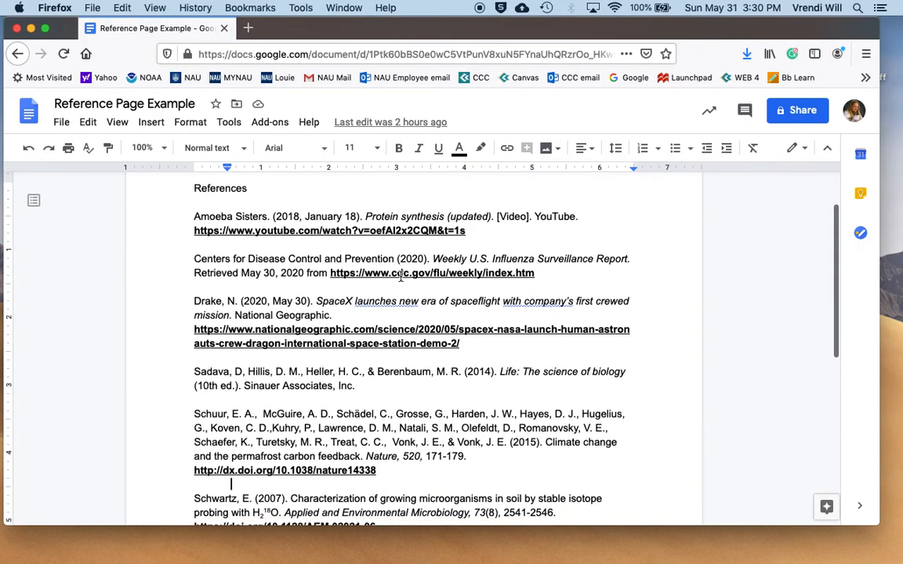
scroll(400, 276, "down", 2)
scroll(401, 276, "up", 3)
scroll(400, 276, "down", 4)
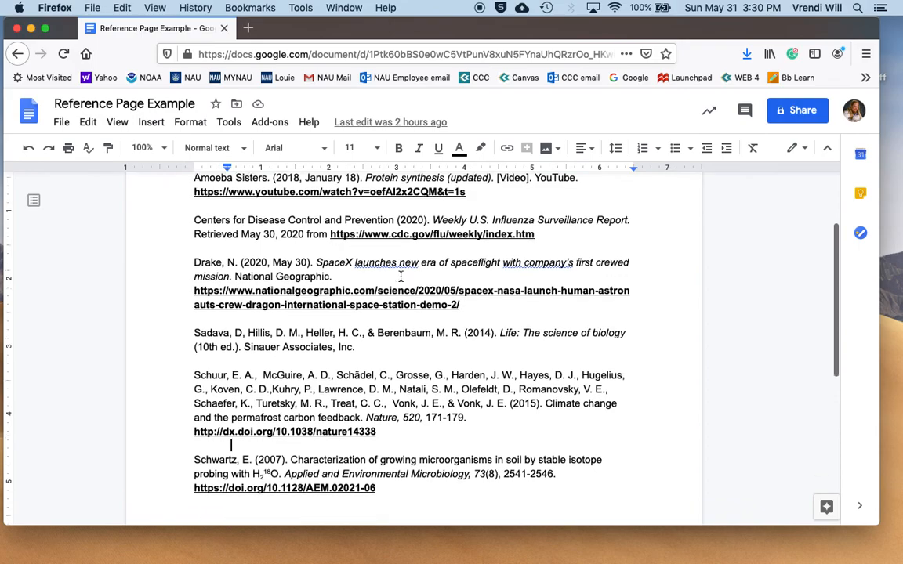
scroll(400, 276, "up", 3)
scroll(400, 276, "down", 4)
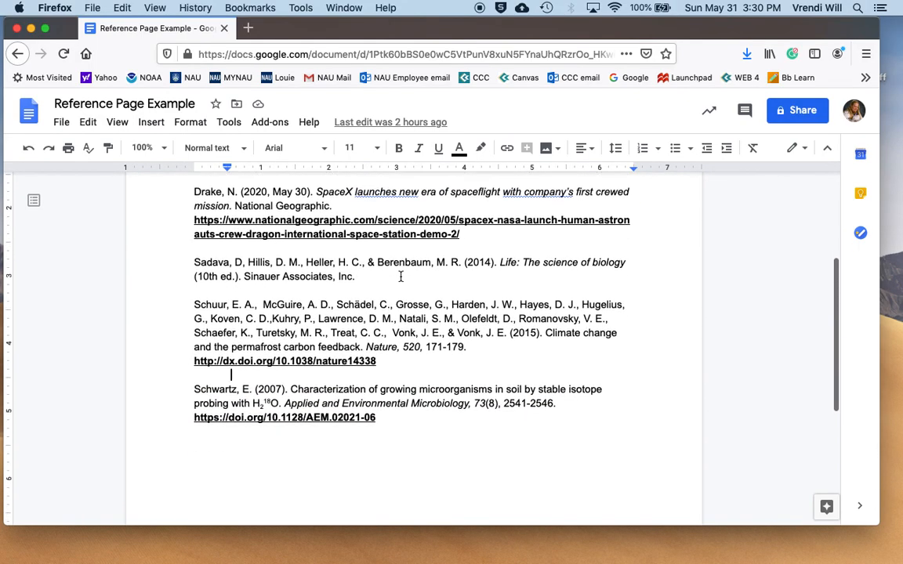
scroll(401, 276, "up", 4)
scroll(401, 276, "down", 1)
scroll(401, 276, "up", 2)
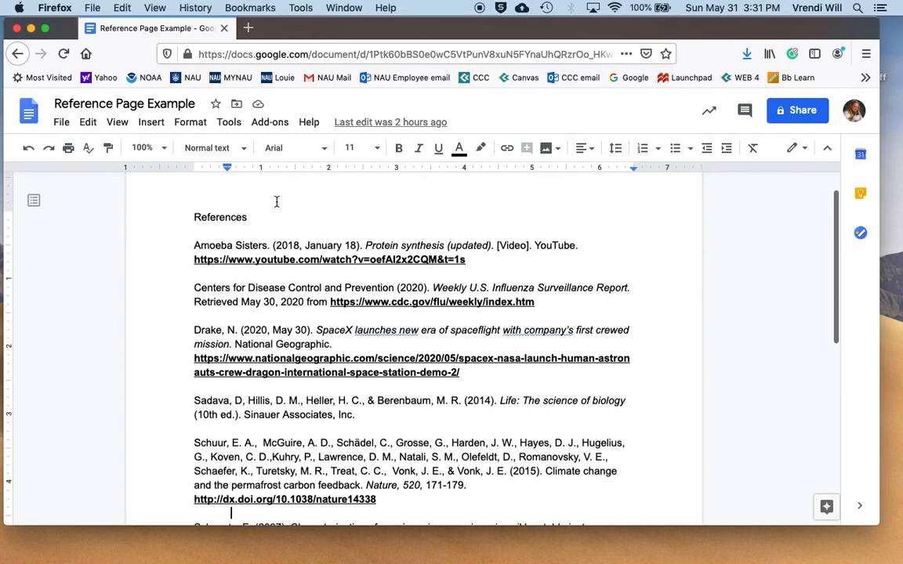
Center the References heading of the Reference Page Example document
left_click(272, 215)
key("super+Left")
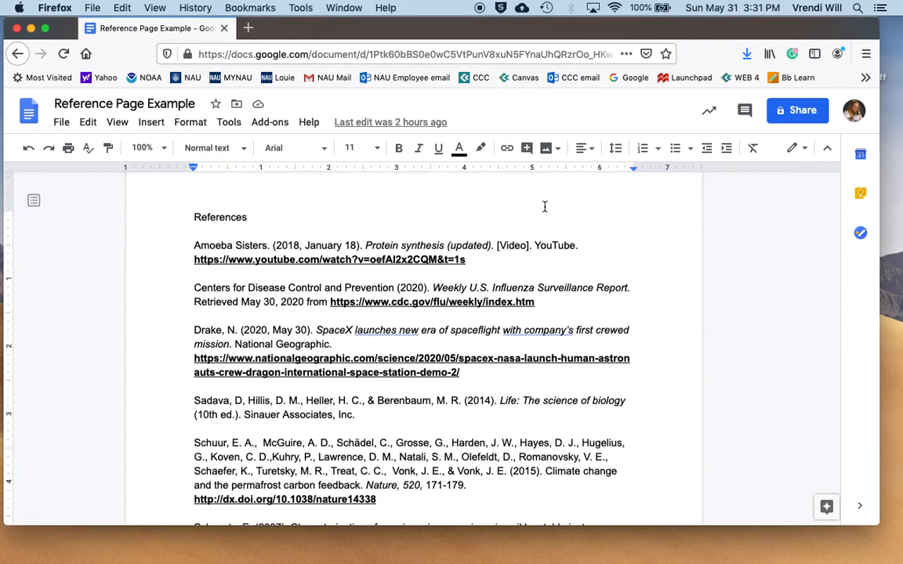
left_click(591, 152)
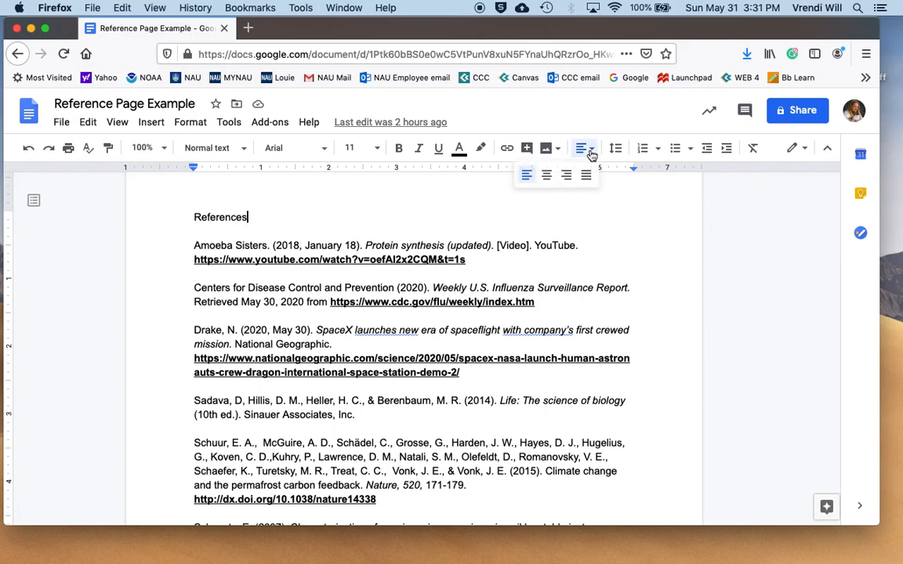
left_click(547, 174)
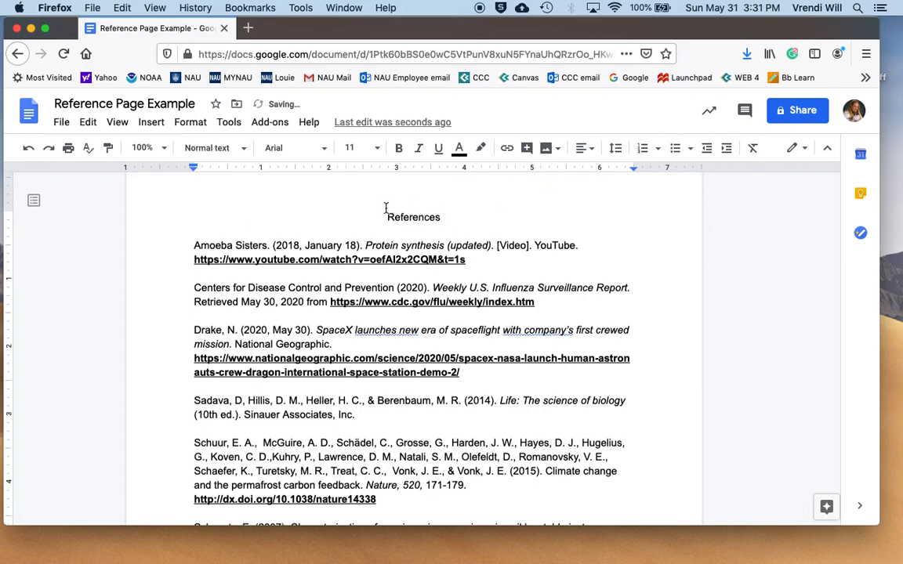
Give all references below the heading a left indentation of 0 and a hanging special indent of 0.5 inches
left_click_drag(195, 245, 385, 457)
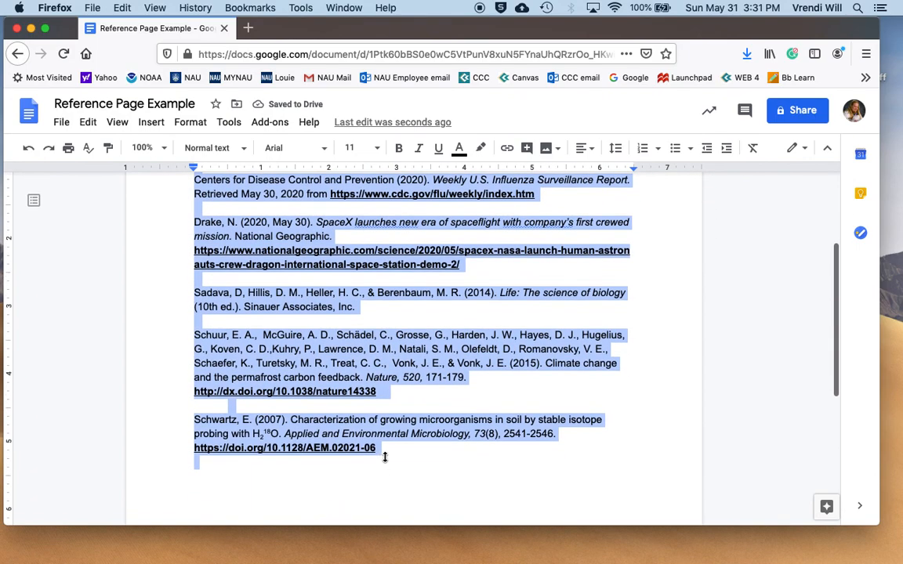
scroll(459, 295, "up", 3)
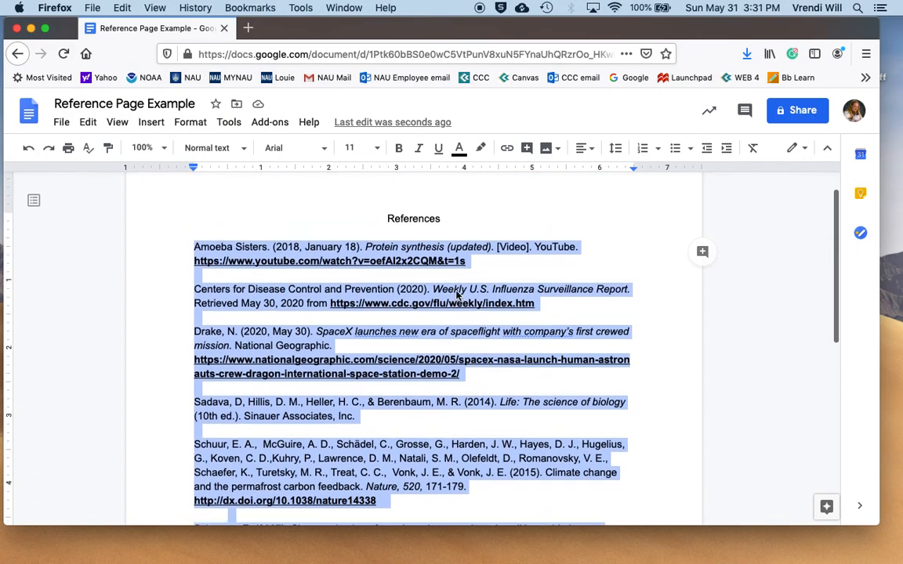
scroll(459, 295, "up", 1)
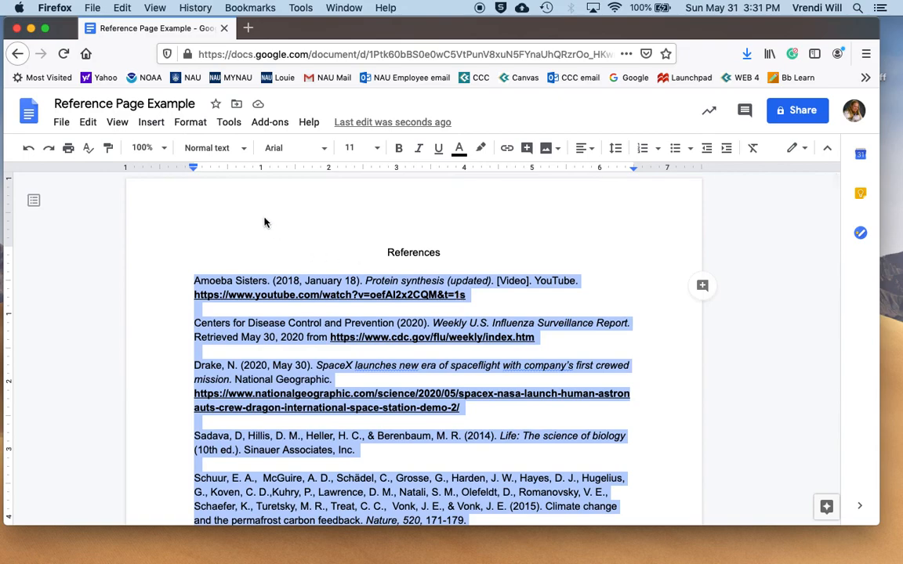
left_click(191, 122)
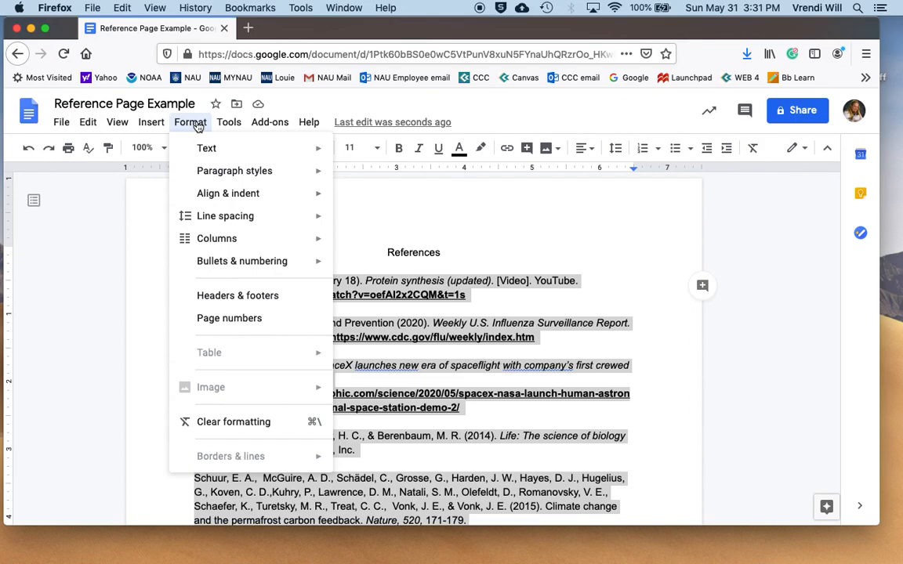
mouse_move(214, 198)
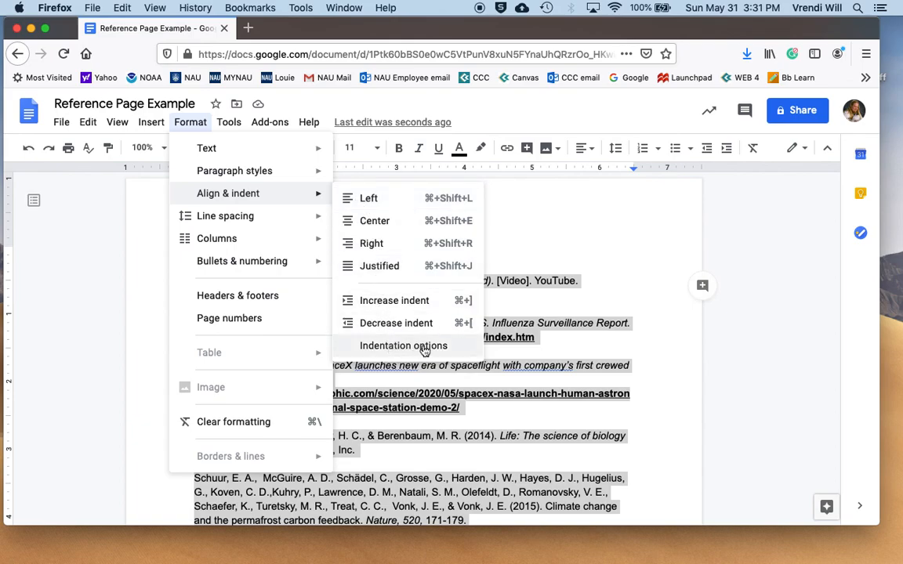
left_click(462, 346)
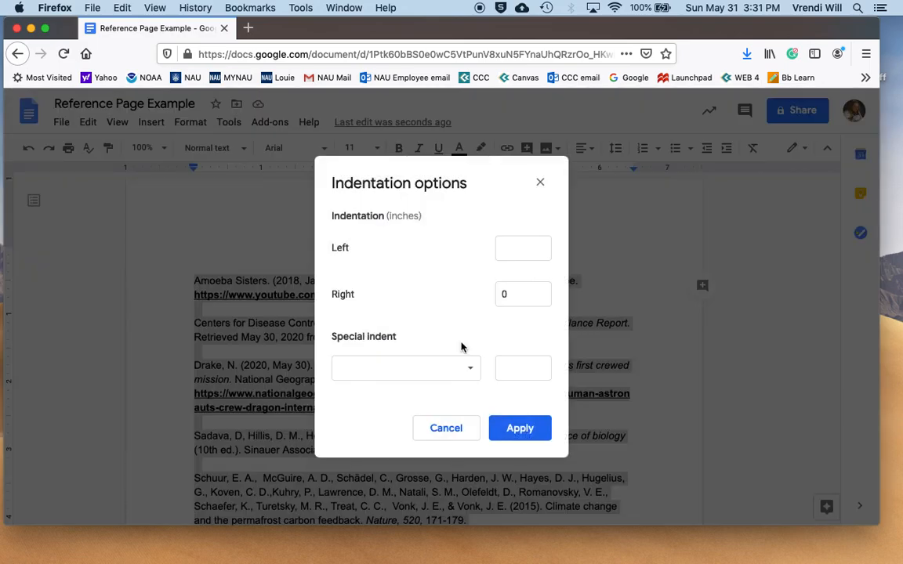
left_click(471, 370)
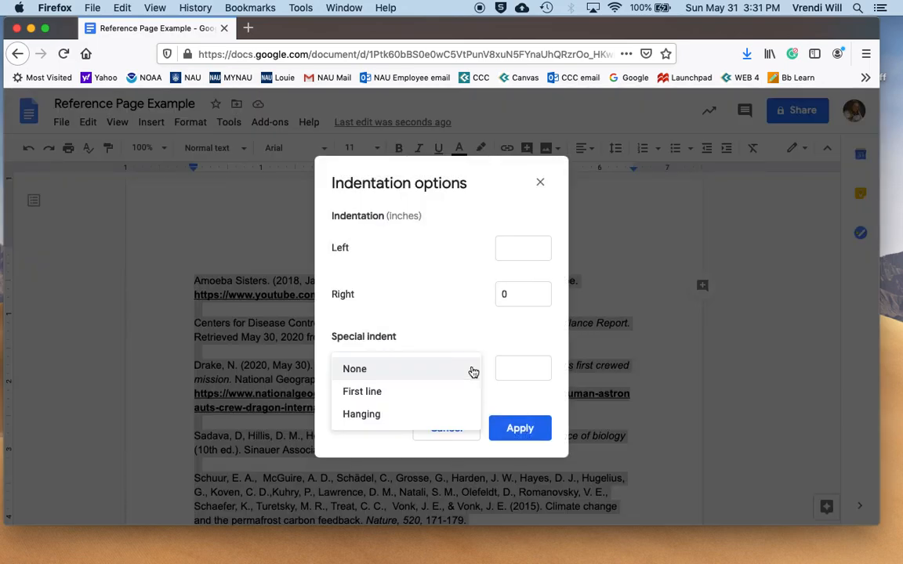
left_click(462, 416)
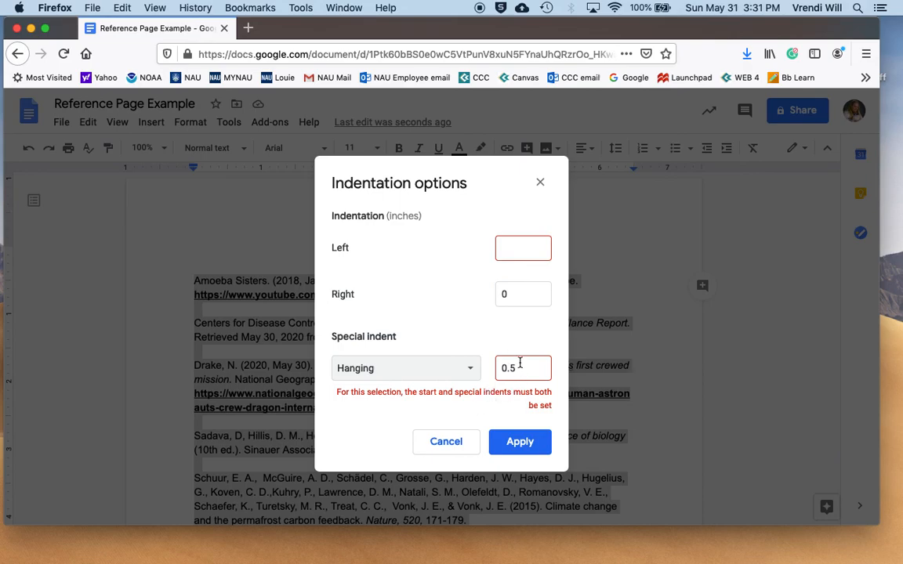
left_click(510, 251)
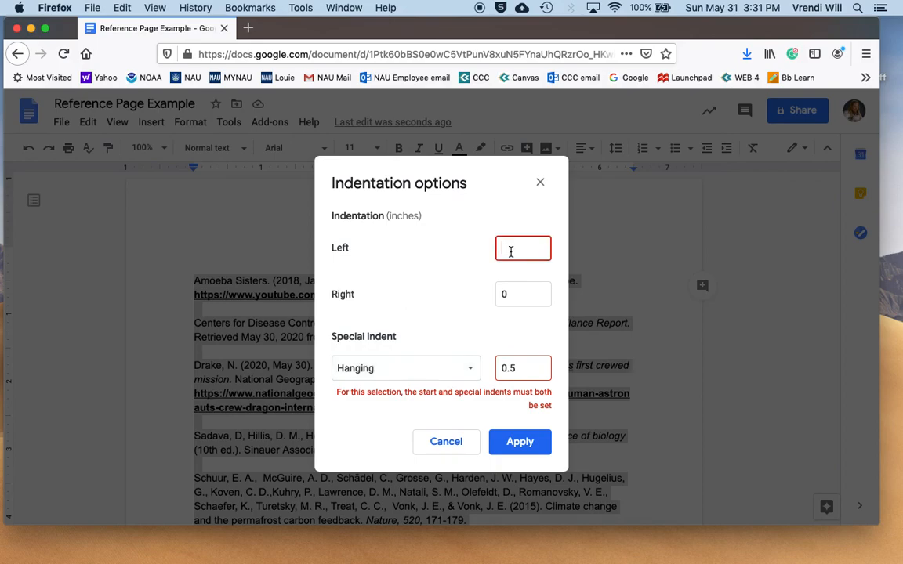
type("0")
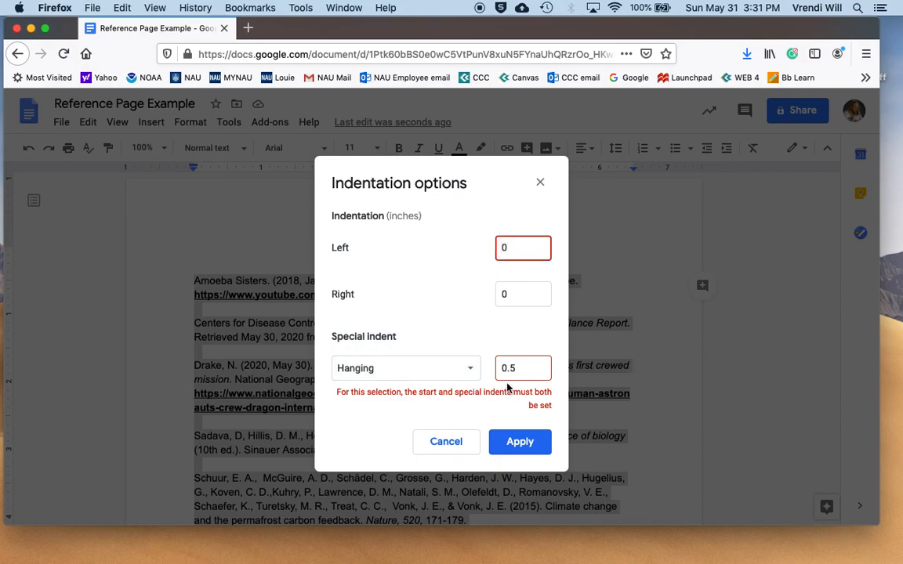
left_click(518, 443)
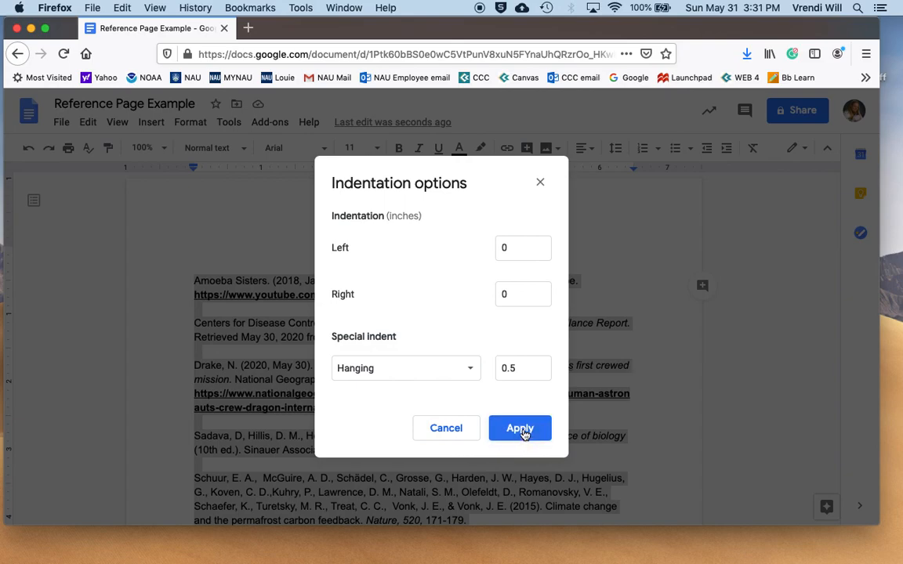
left_click(520, 432)
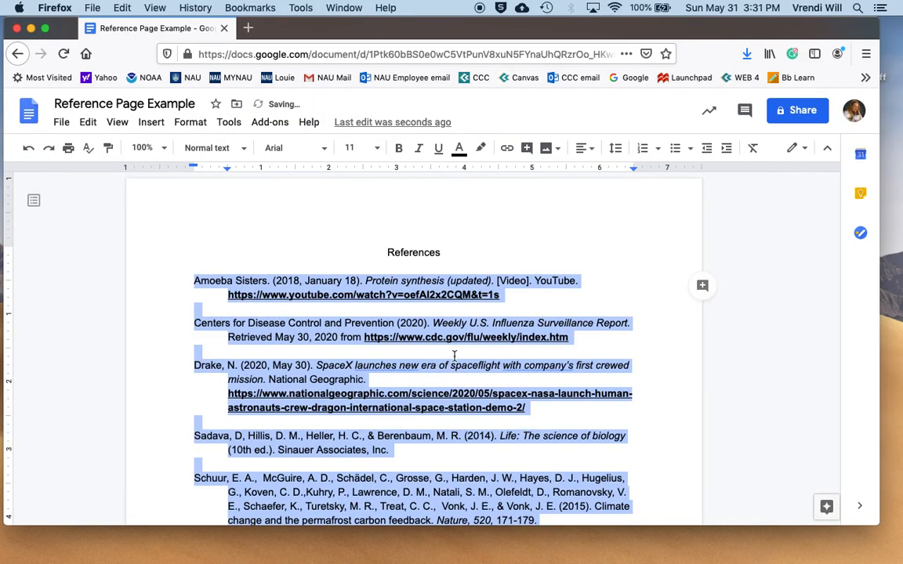
Examine the line indentation of every reference in the list, minimize the browser window and return to the Textbook Example document in Word
left_click(545, 301)
scroll(351, 345, "down", 1)
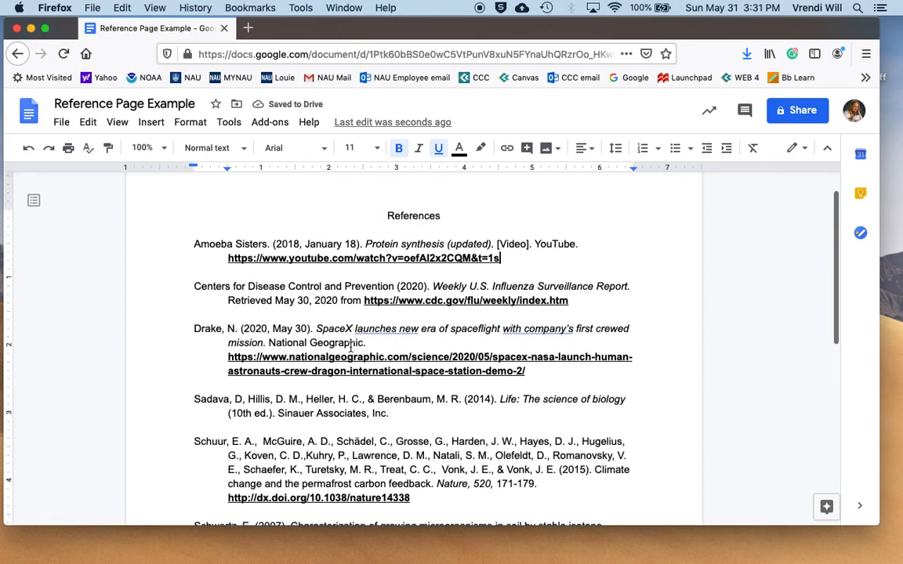
scroll(350, 347, "down", 2)
scroll(350, 347, "up", 1)
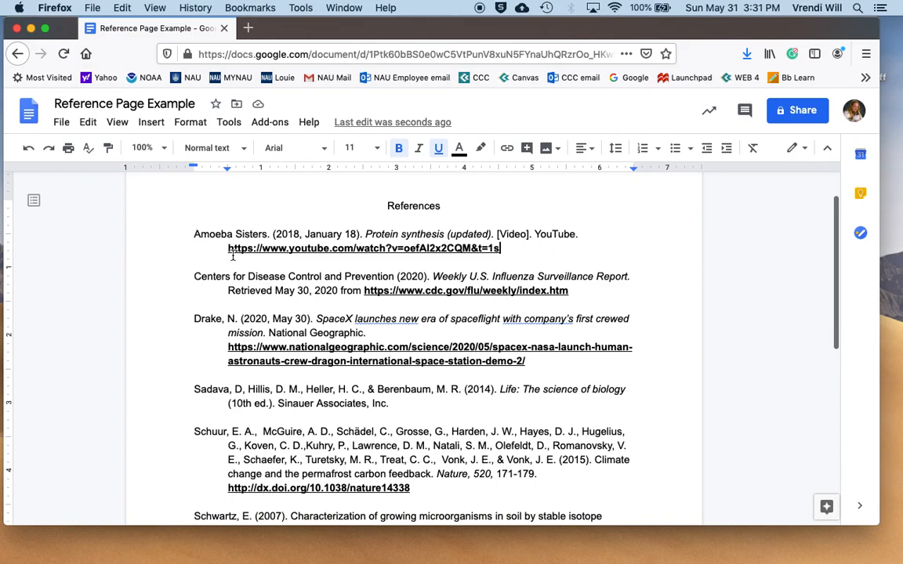
scroll(212, 290, "down", 3)
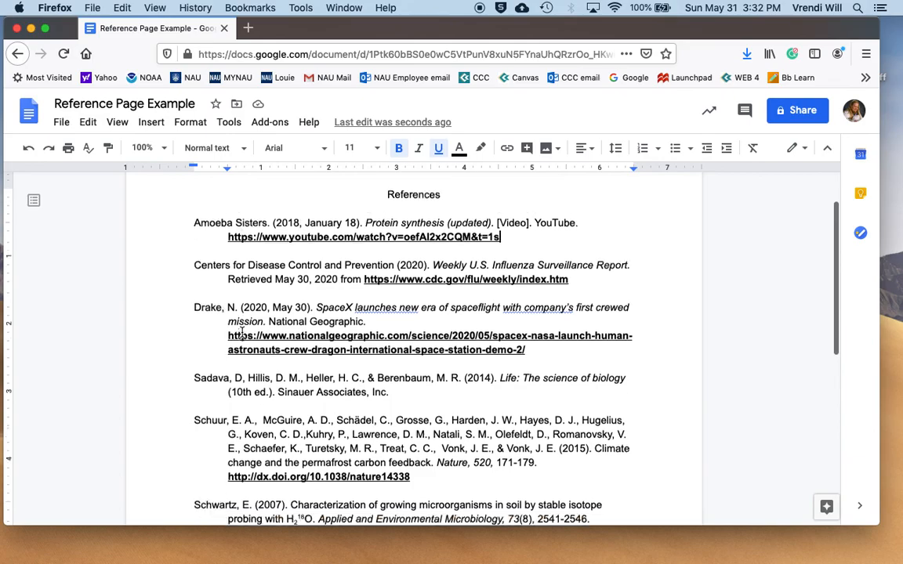
scroll(242, 332, "up", 5)
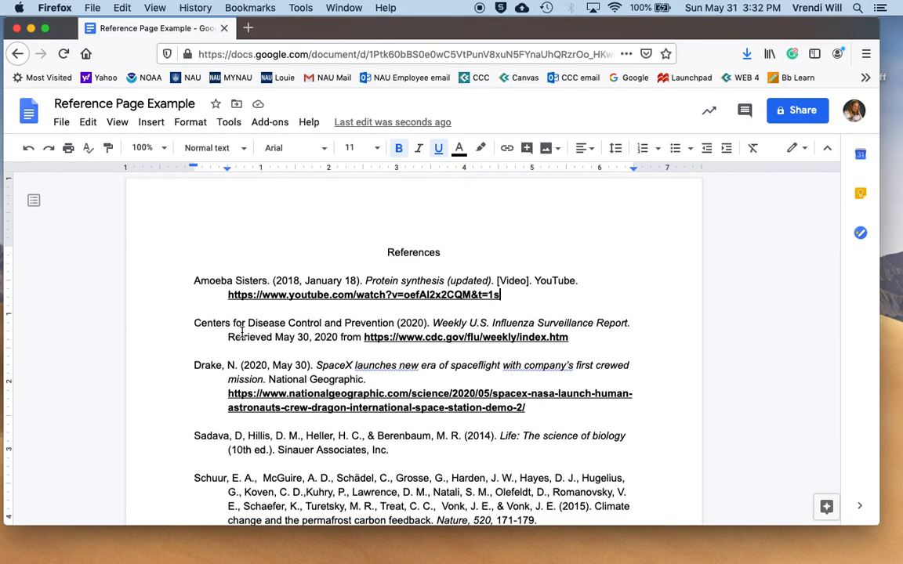
scroll(243, 332, "down", 6)
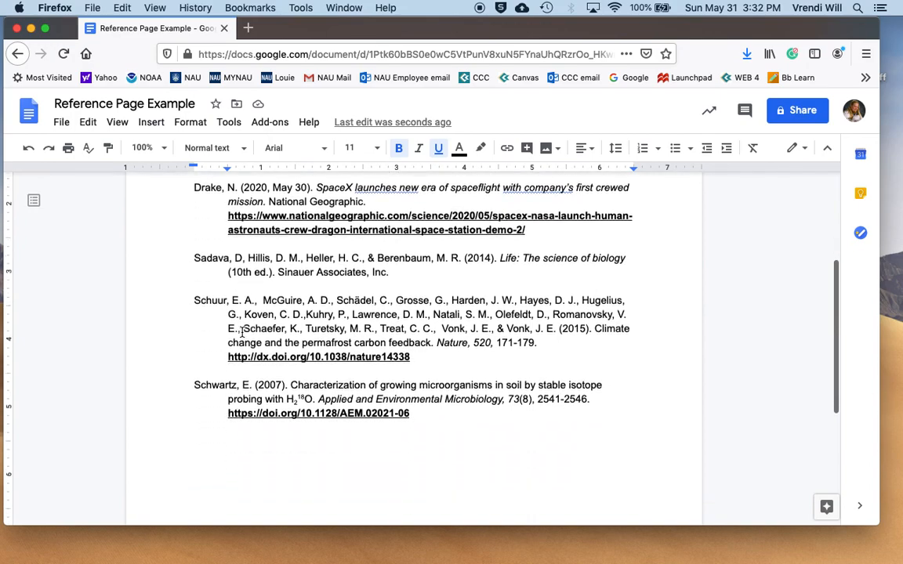
left_click(31, 29)
left_click(277, 403)
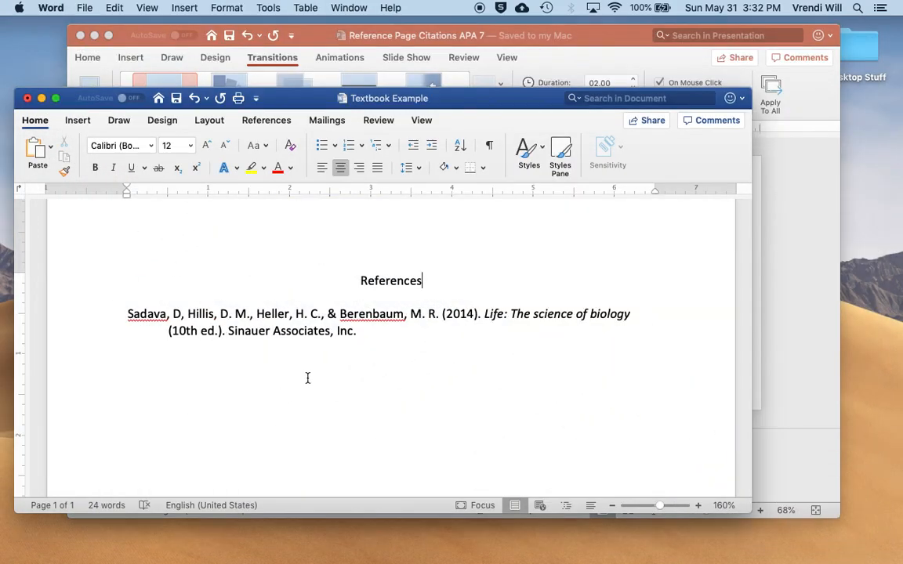
Insert three blank lines above the References heading and left-align the empty lines at the page top
key("Return")
key("Return")
key("Return")
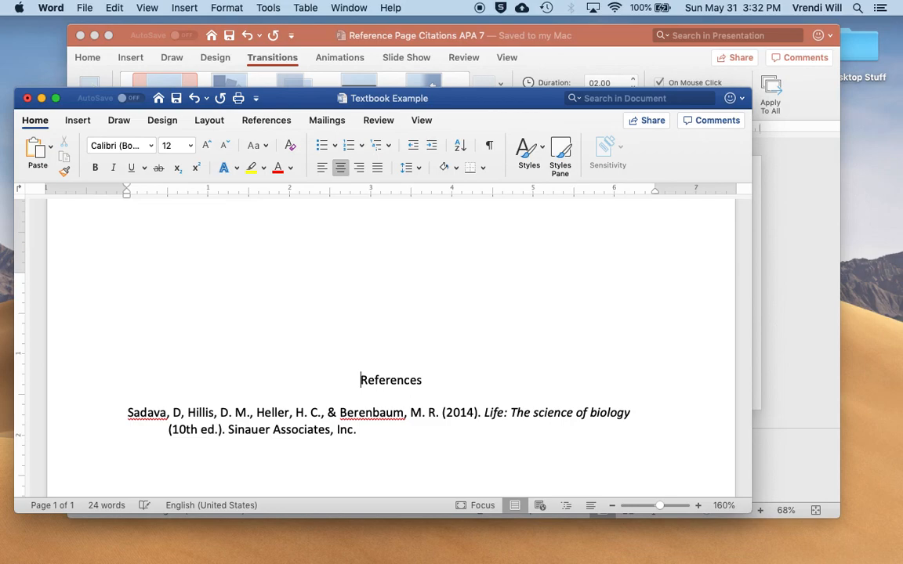
left_click(352, 304)
left_click(322, 167)
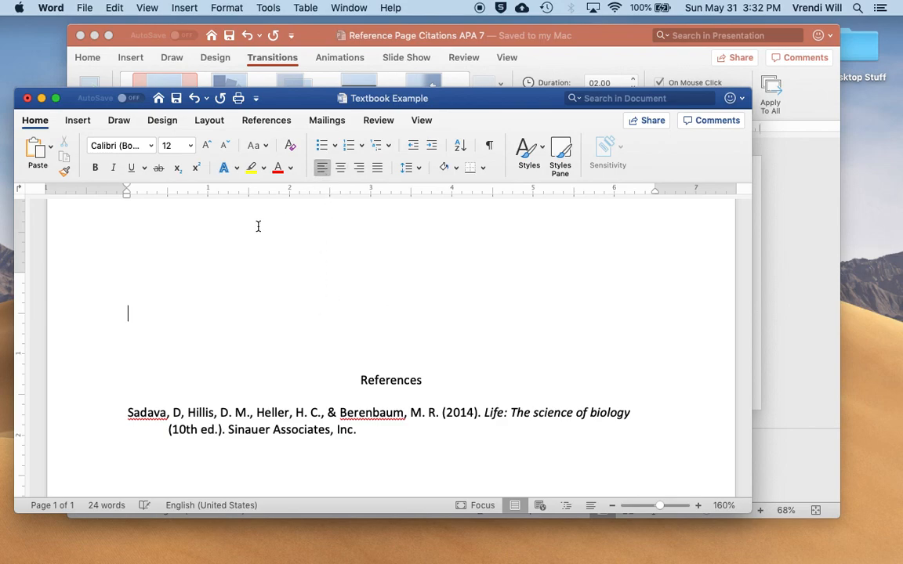
left_click(153, 279)
left_click(319, 169)
Write the sentence "Ribosomes connect amino acids to form polypeptides." on the first line of the page
type("Ribs")
key("BackSpace")
type("osomes ")
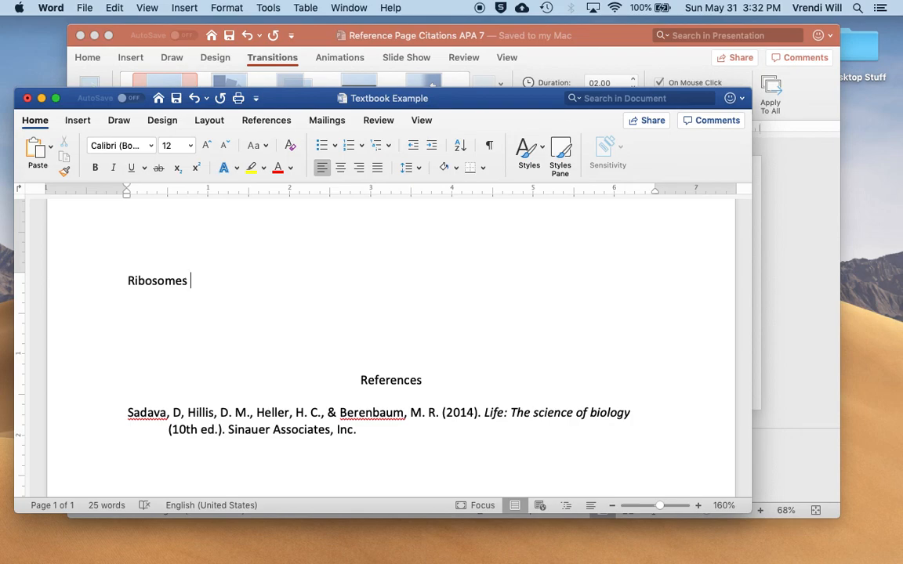
type("connect amino")
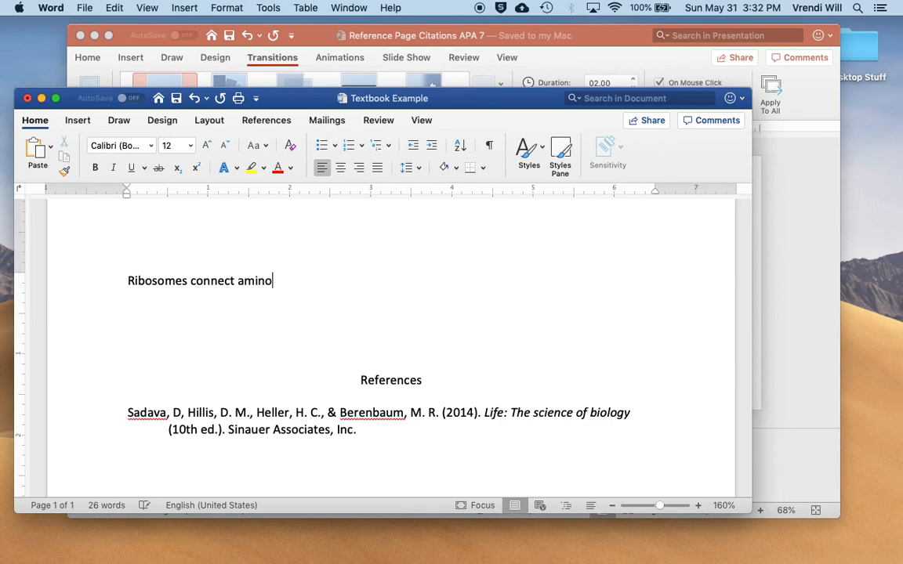
type(" acids to form")
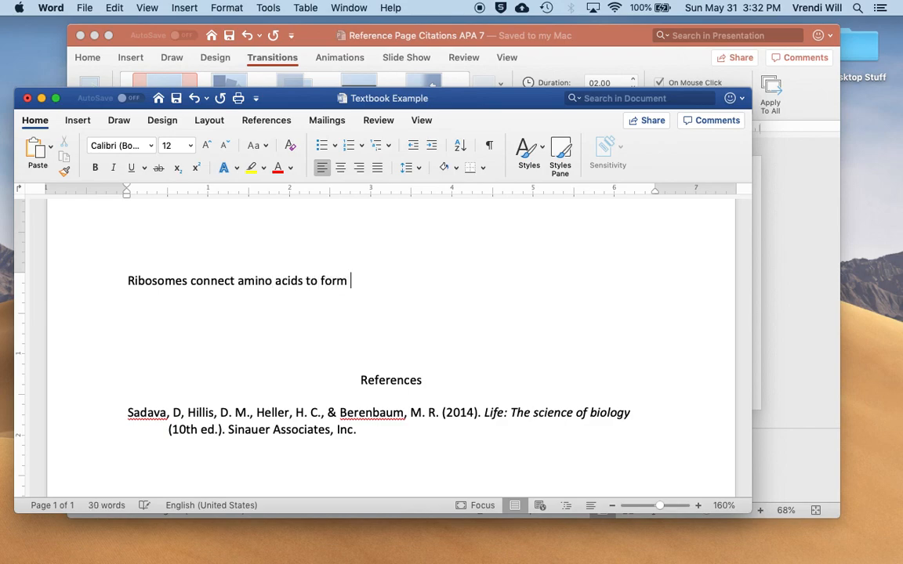
type(" polypeptides.")
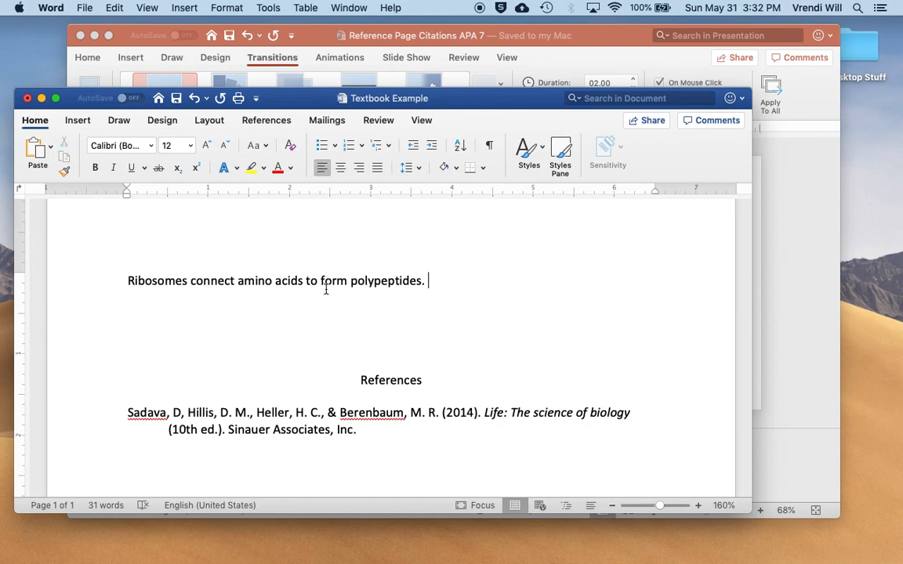
Open the Using In Text Citation document and examine its citation examples for one, two, and three or more authors
mouse_move(806, 541)
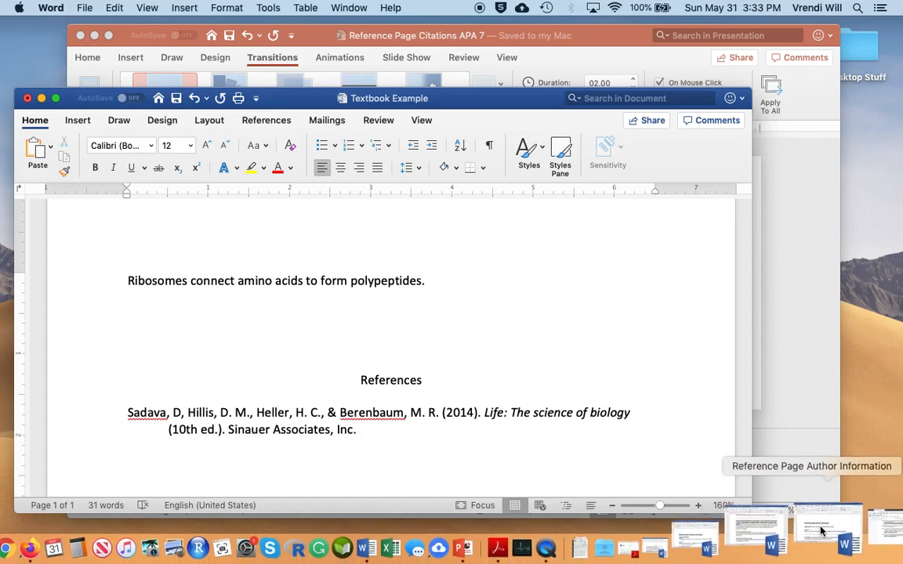
left_click(807, 538)
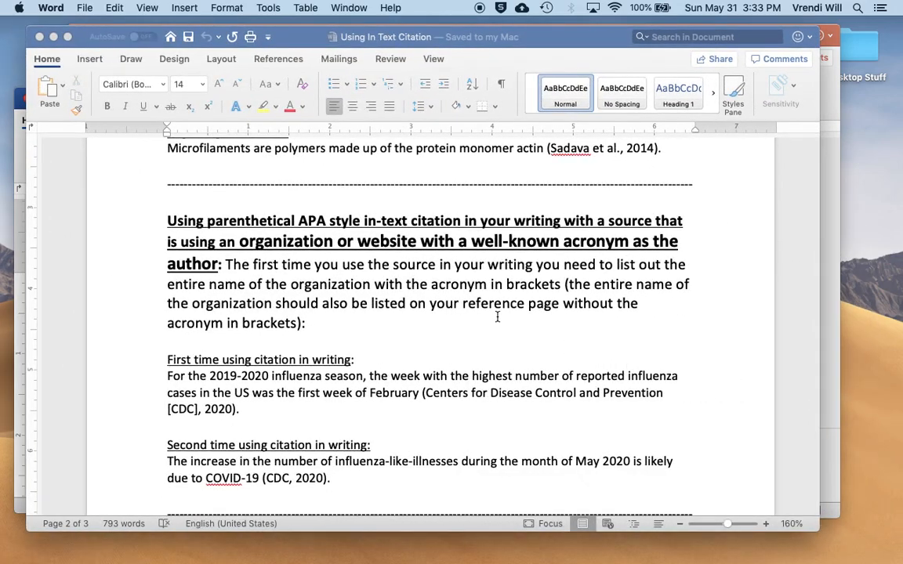
scroll(479, 312, "up", 6)
scroll(479, 312, "down", 4)
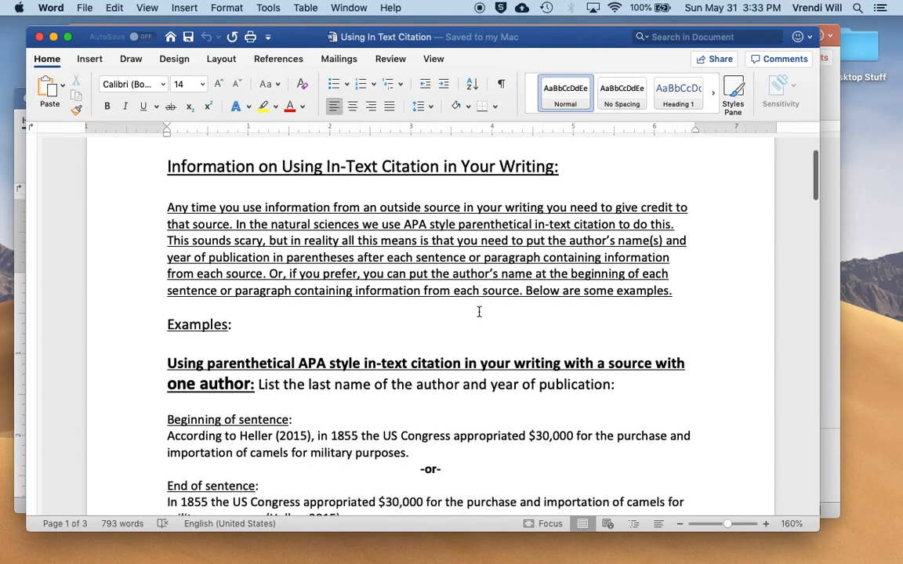
left_click(53, 37)
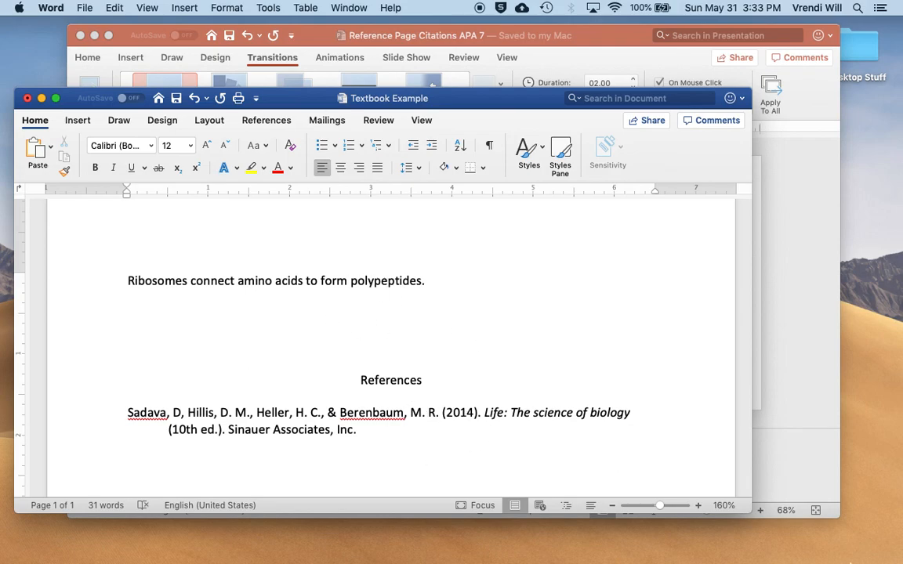
left_click(845, 547)
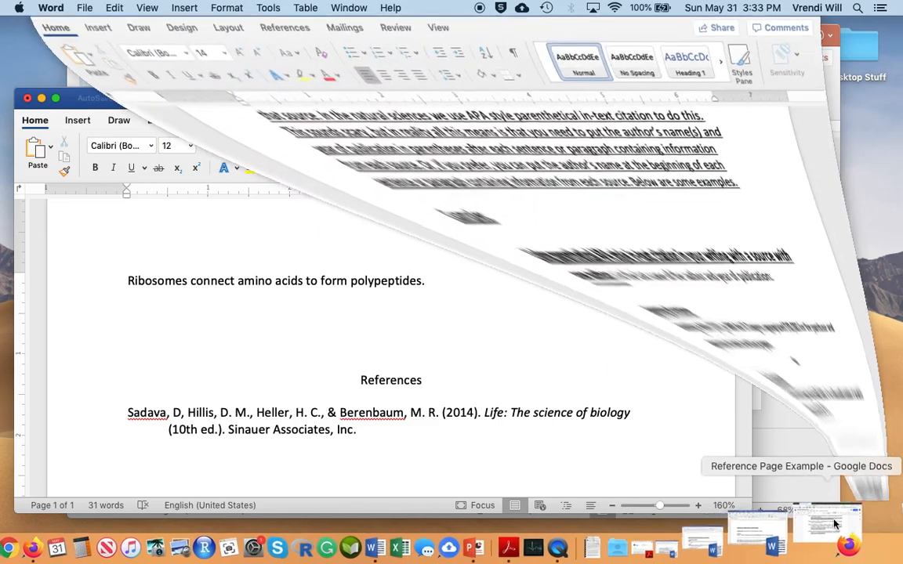
scroll(387, 367, "up", 4)
scroll(387, 369, "down", 7)
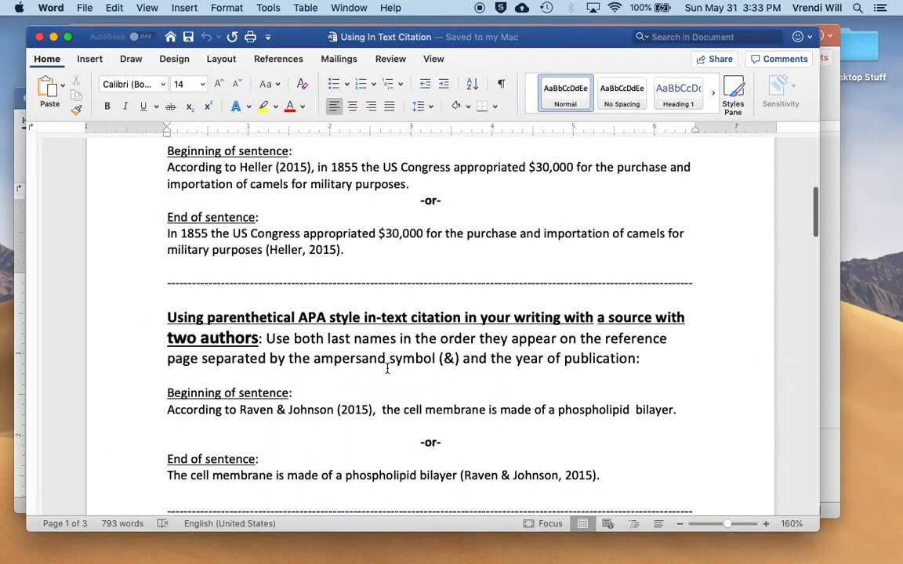
scroll(387, 368, "up", 3)
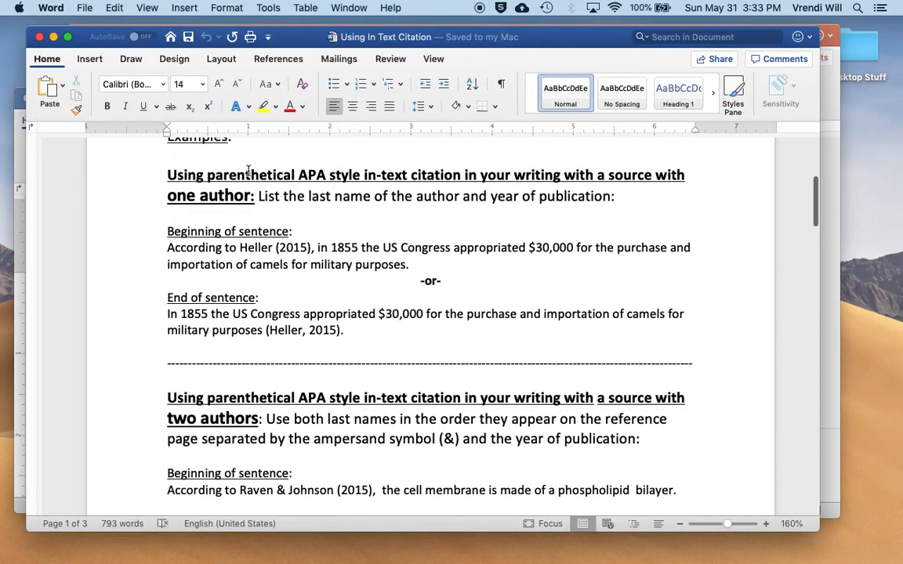
scroll(236, 235, "down", 5)
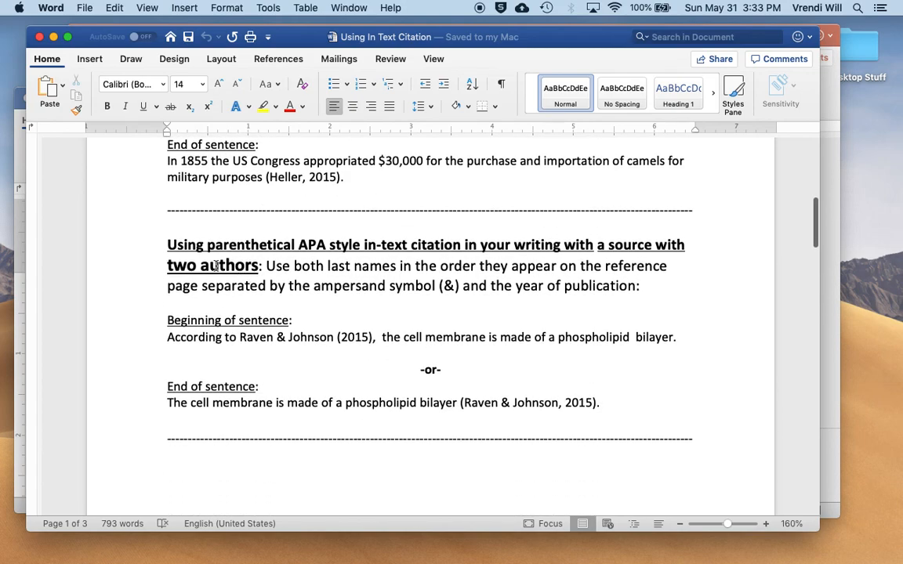
scroll(242, 272, "down", 15)
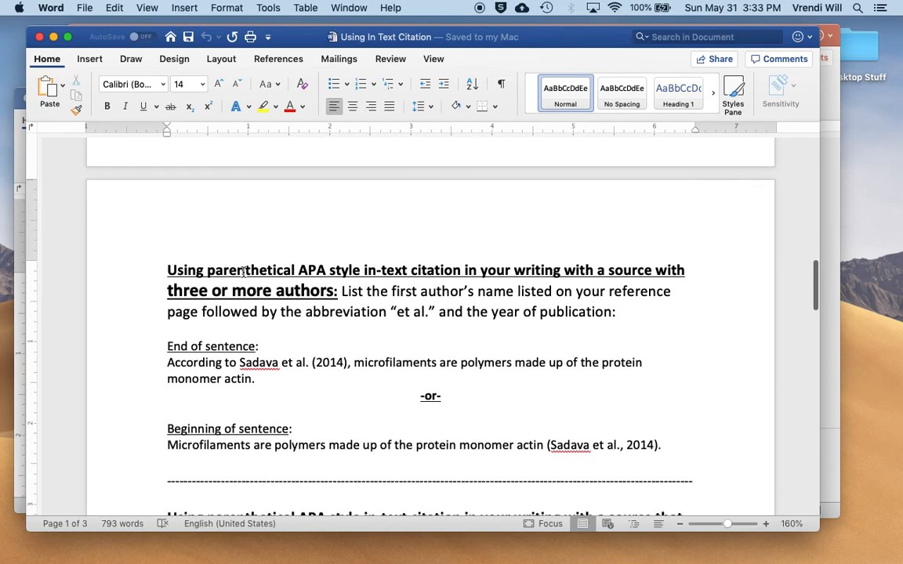
scroll(311, 322, "down", 1)
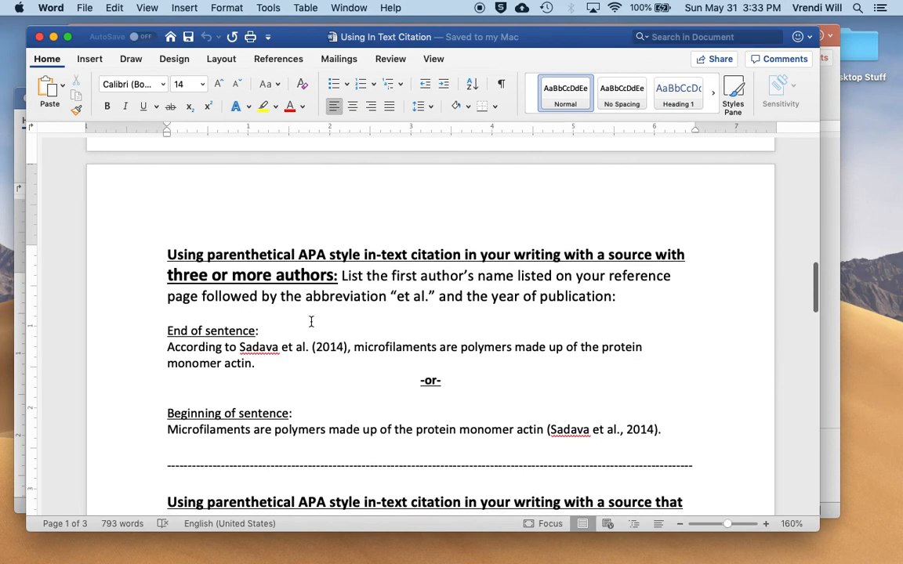
scroll(311, 321, "down", 1)
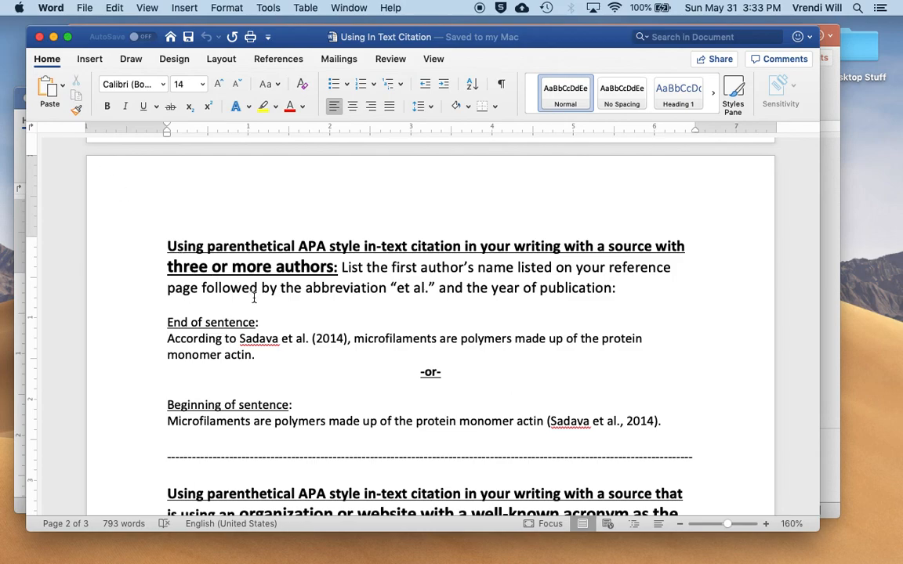
Return to the Textbook Example document and end the ribosomes sentence with a parenthetical citation: first author's last name, "et al., 2014"; add a line below
left_click(17, 157)
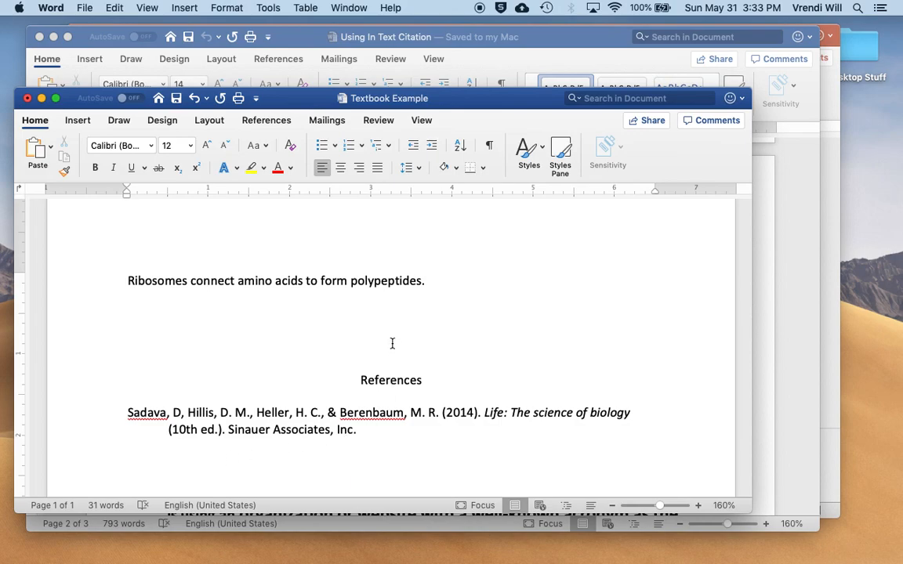
key("BackSpace")
key("BackSpace")
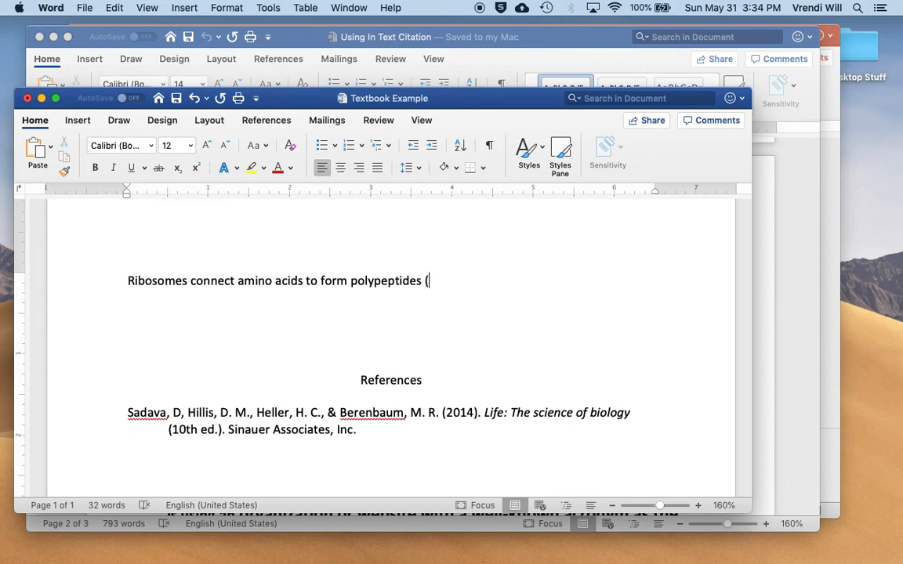
type("(Sadava")
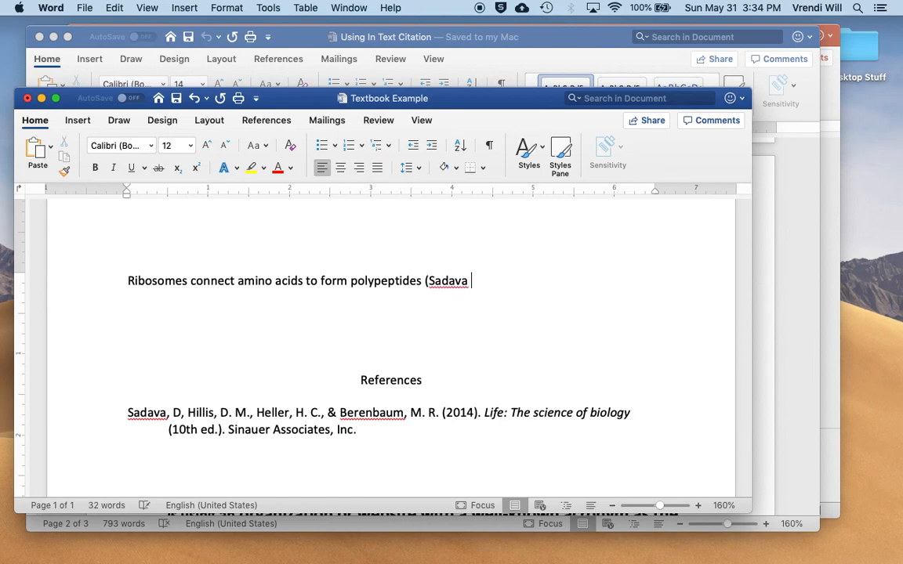
type(" et al.")
type(", 2014")
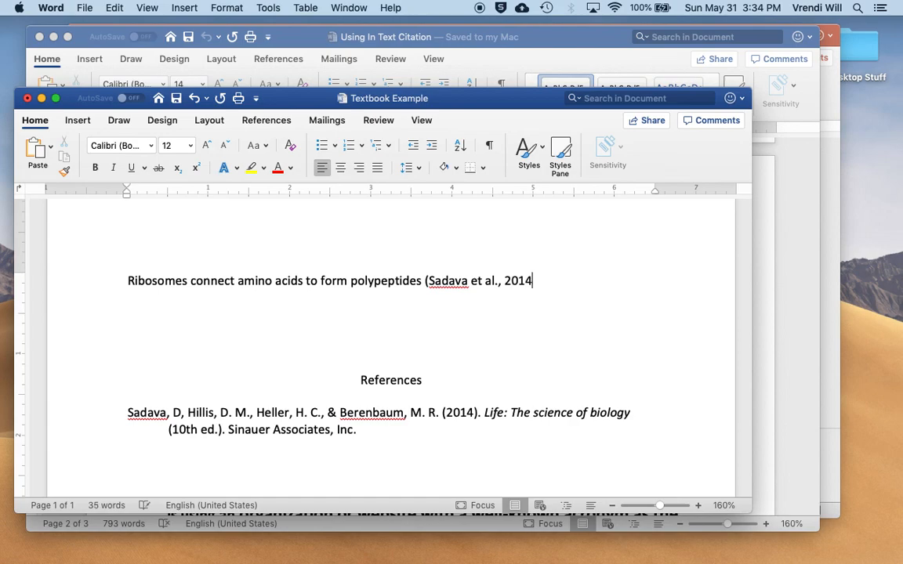
type(").")
key("Return")
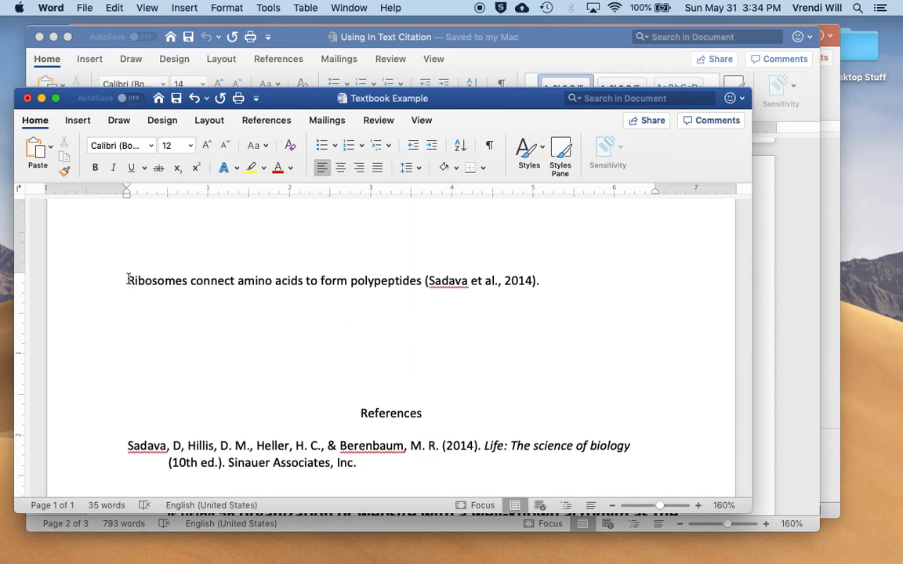
Duplicate the ribosomes sentence without its citation onto the line below and end it with a period
left_click_drag(128, 280, 385, 284)
key("super+c")
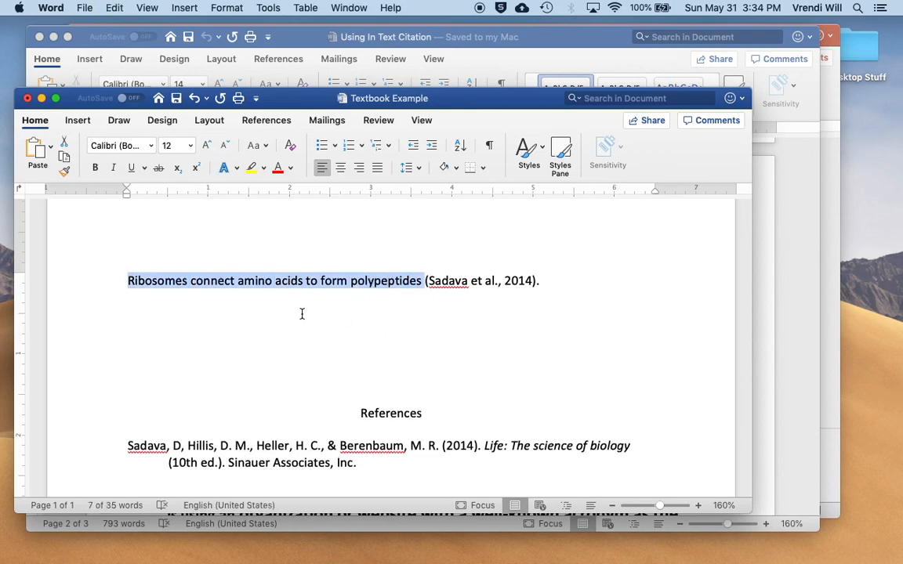
left_click(300, 314)
key("super+v")
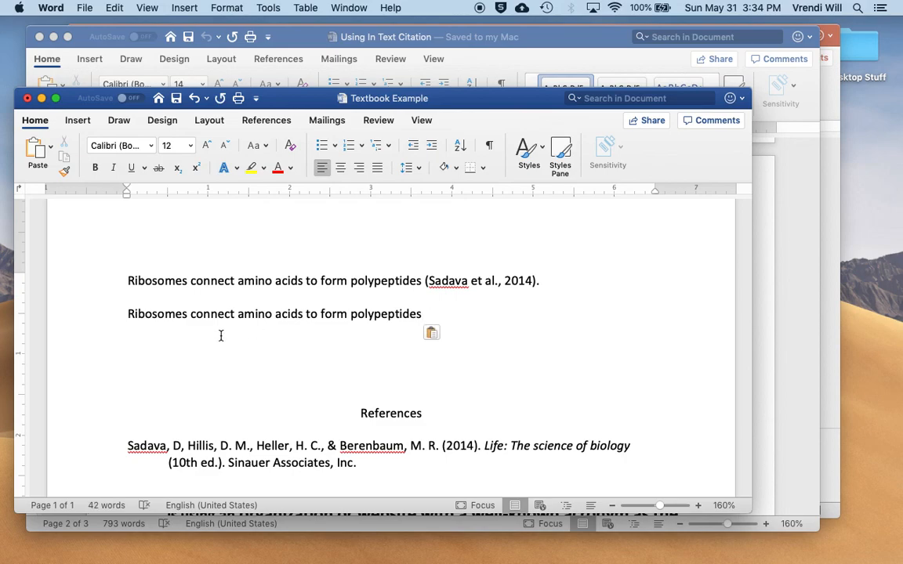
type(".")
Begin the second sentence with "According to", the first author's last name and "et al. (2014),", followed by lowercase "ribosomes"
left_click(133, 313)
key("BackSpace")
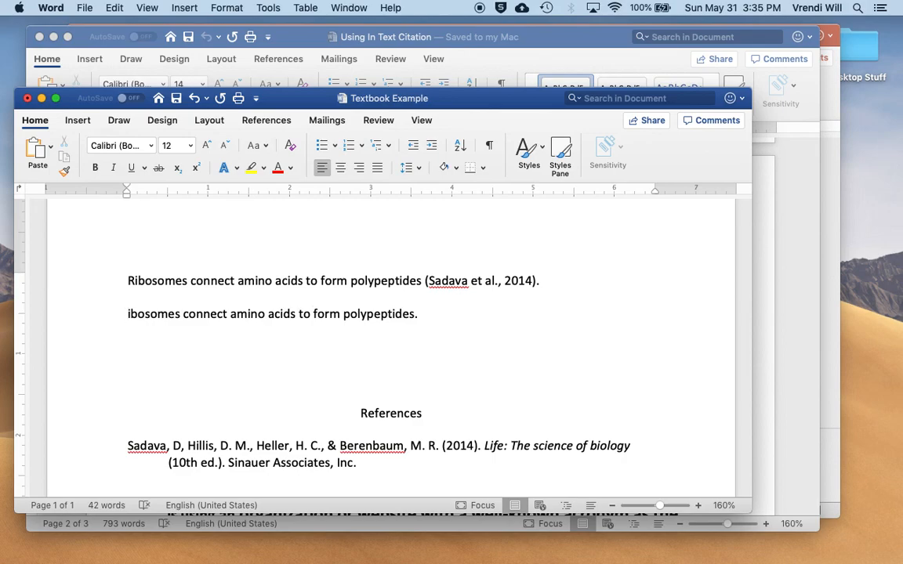
type("Accor")
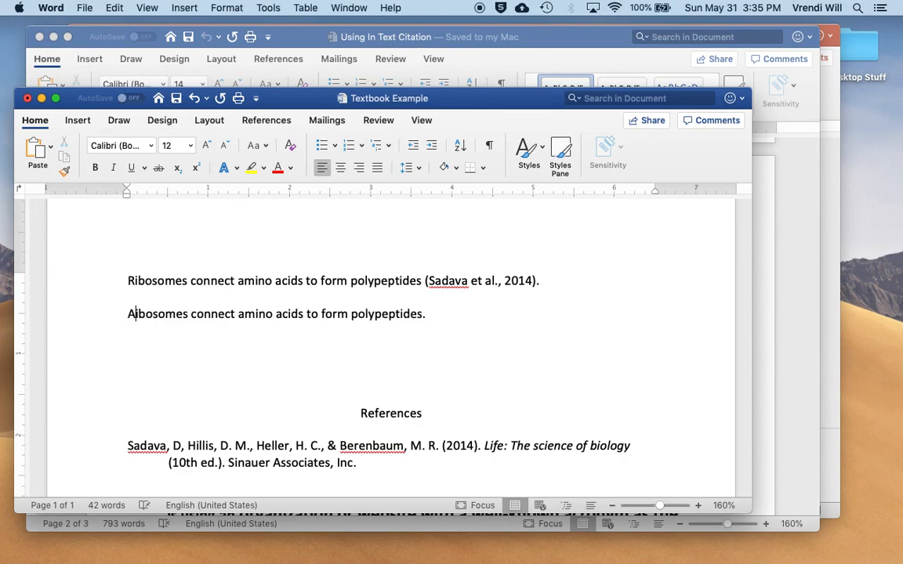
type("ding to ")
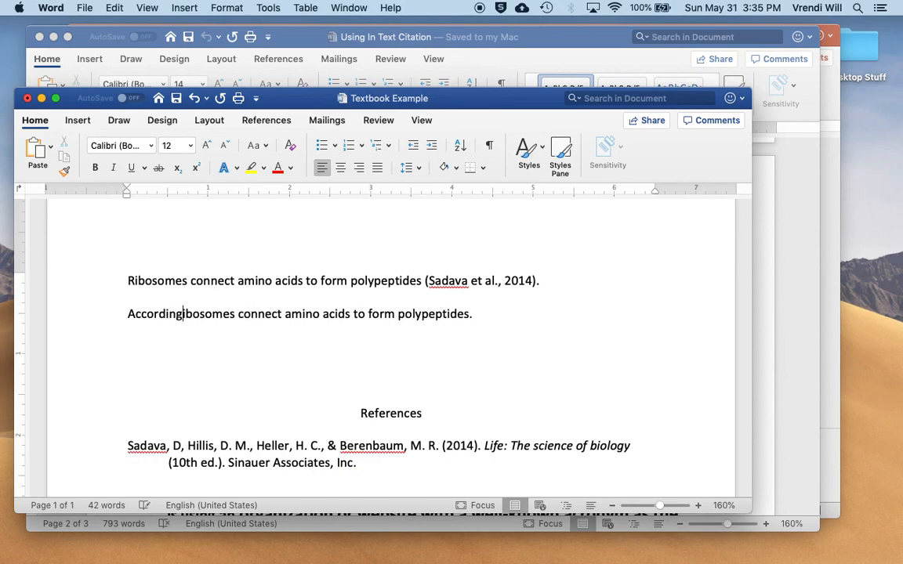
type("Sadava ")
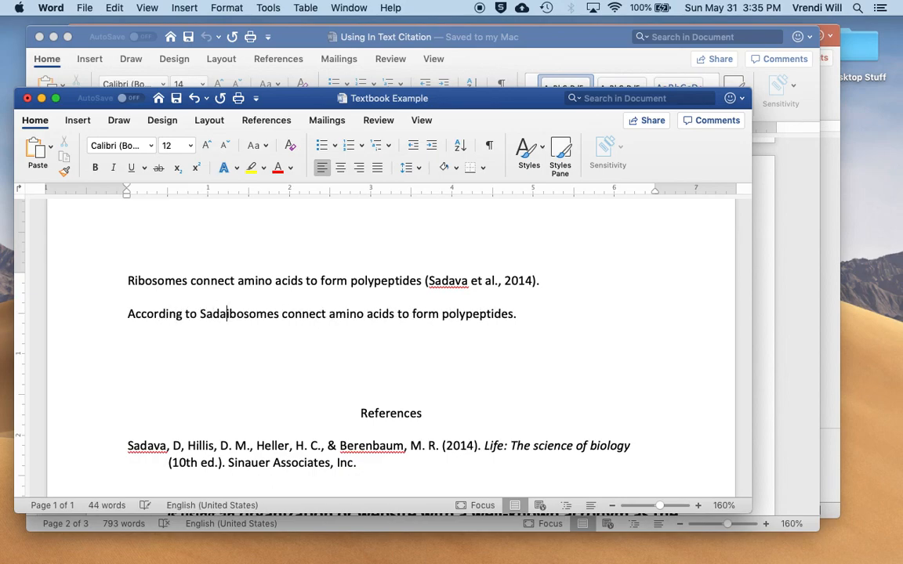
type("et al")
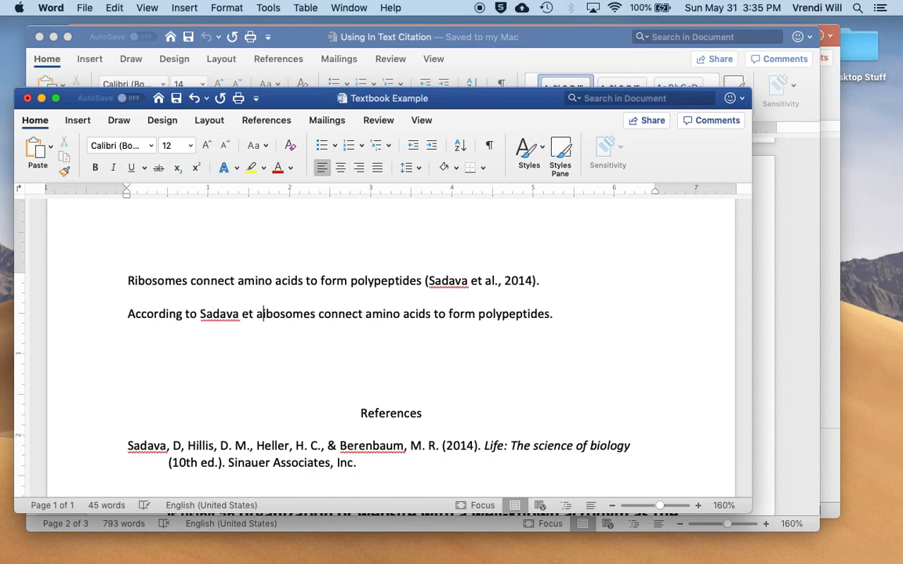
type(".")
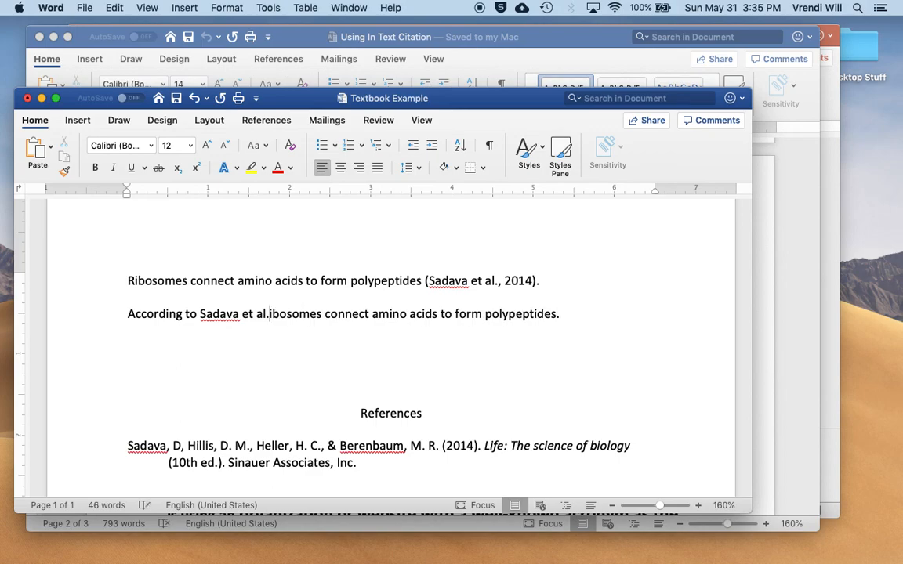
type(" (201")
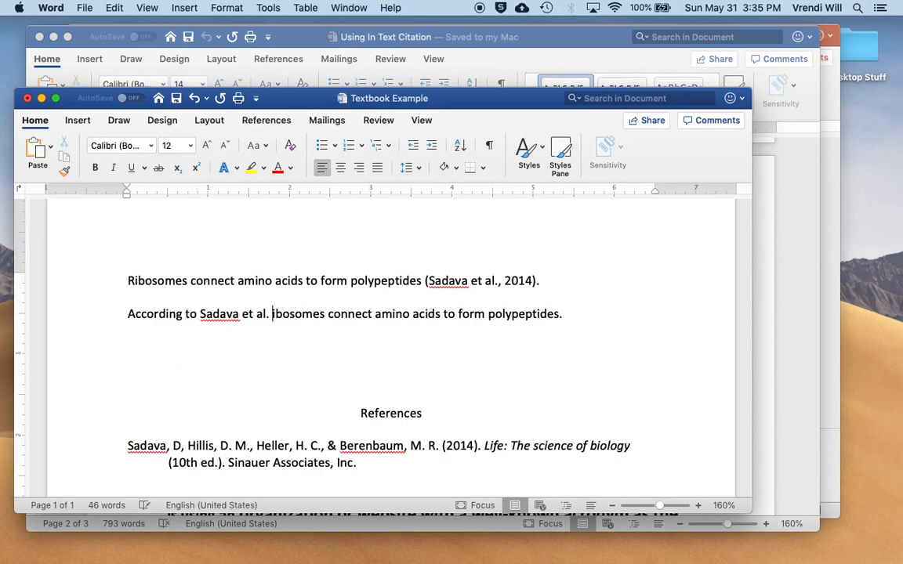
type("4)")
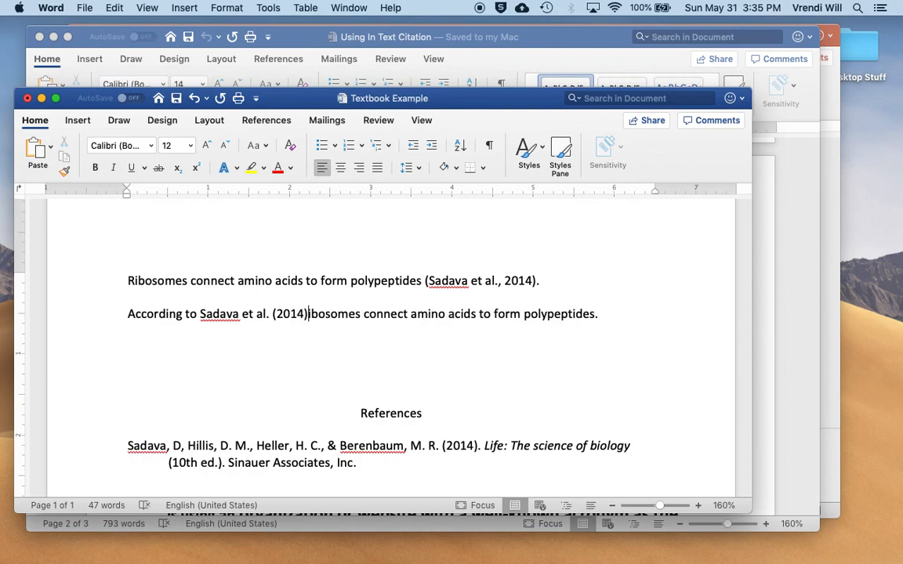
type(", ribosomes")
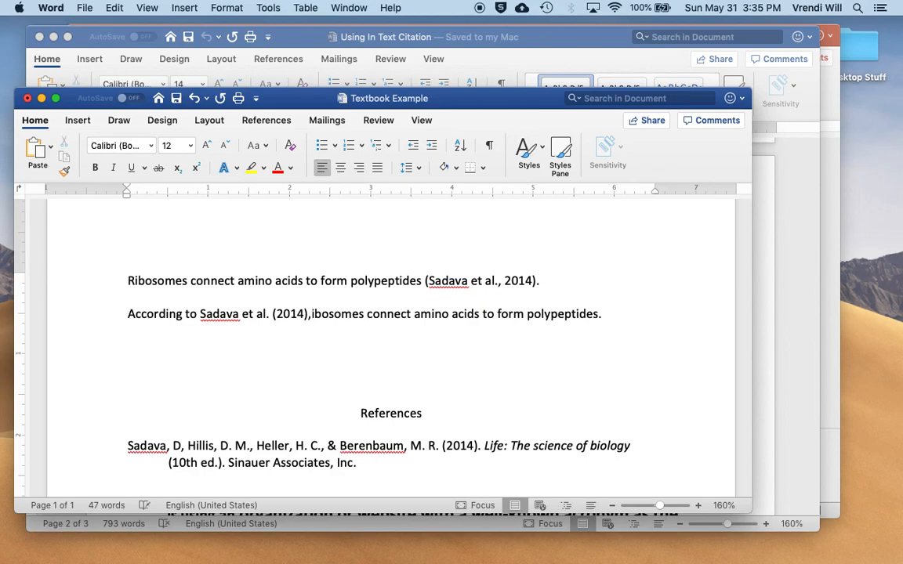
type(" connect amino acids to for")
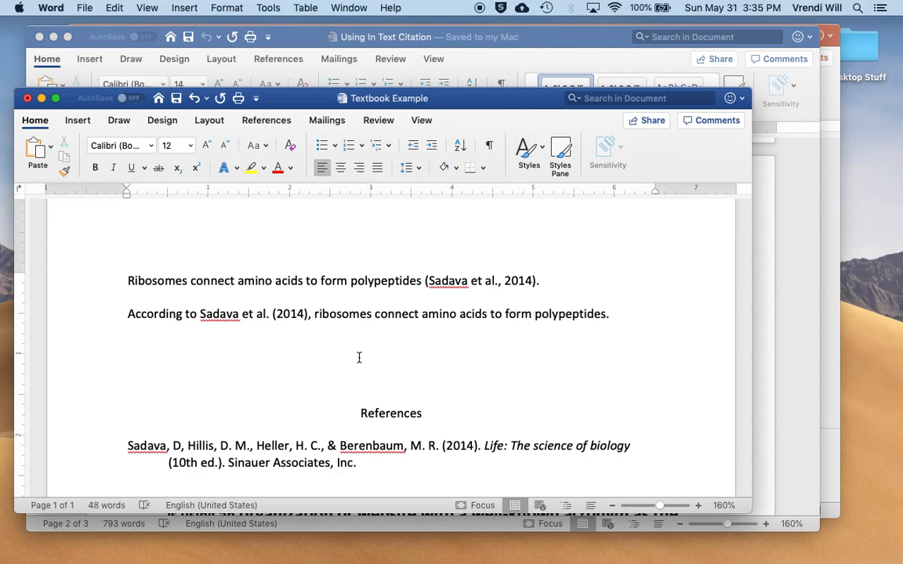
left_click(432, 356)
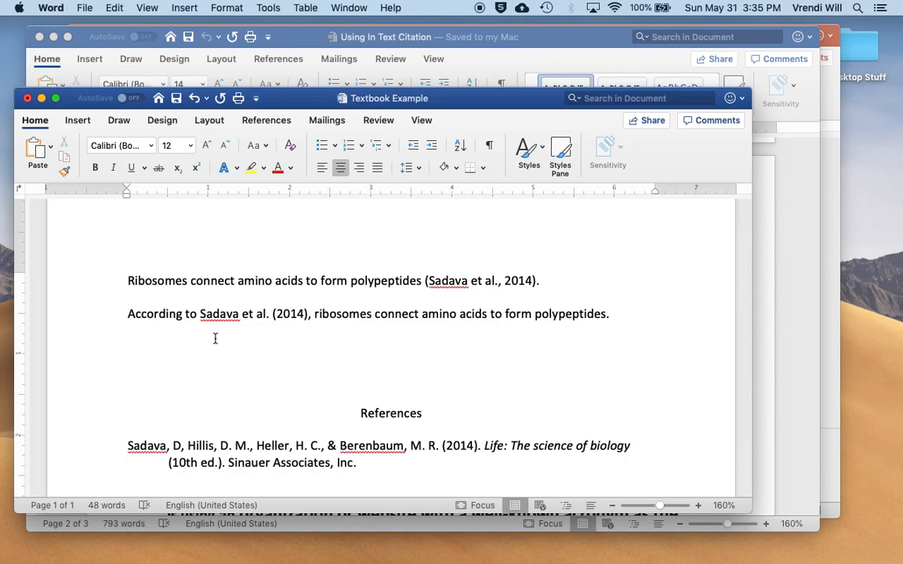
Remove the surplus blank lines between the second ribosomes sentence and the References heading
scroll(306, 374, "down", 1)
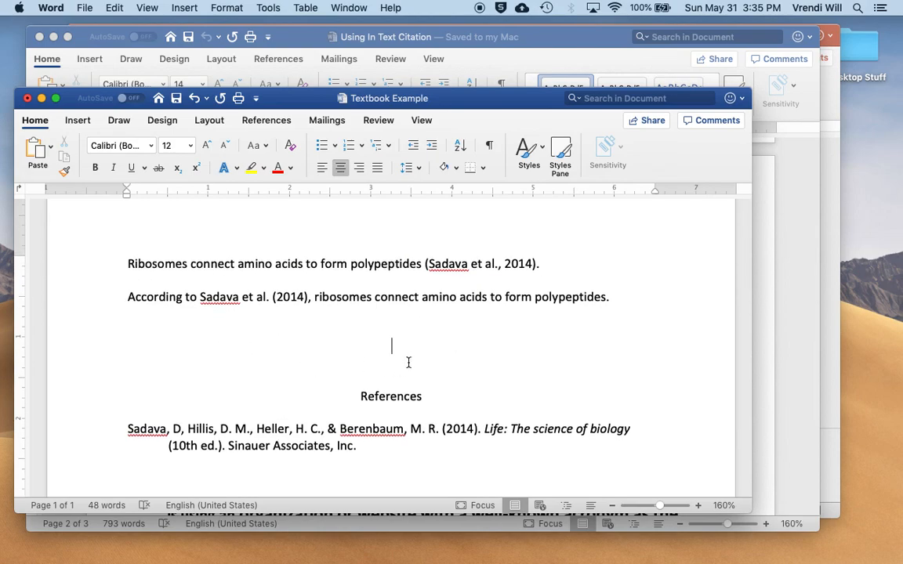
left_click(410, 361)
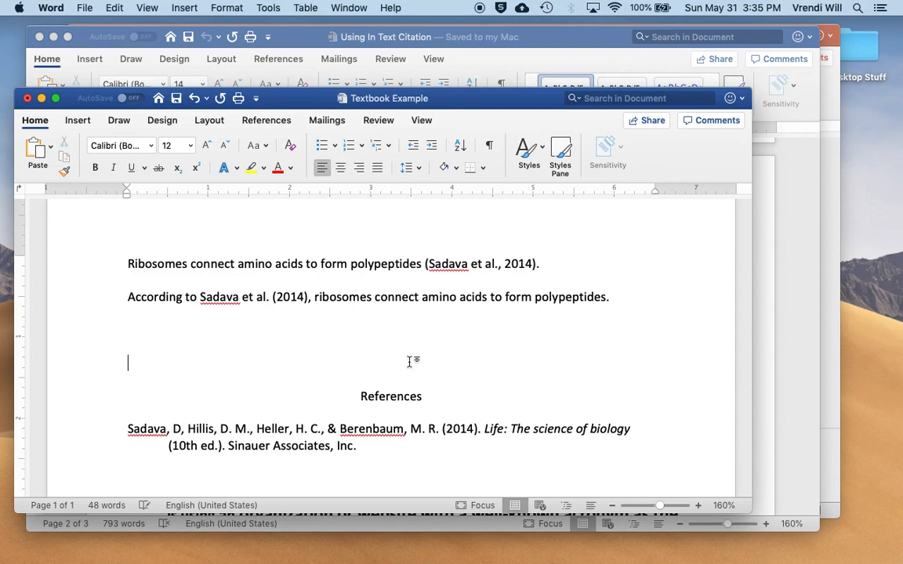
key("BackSpace")
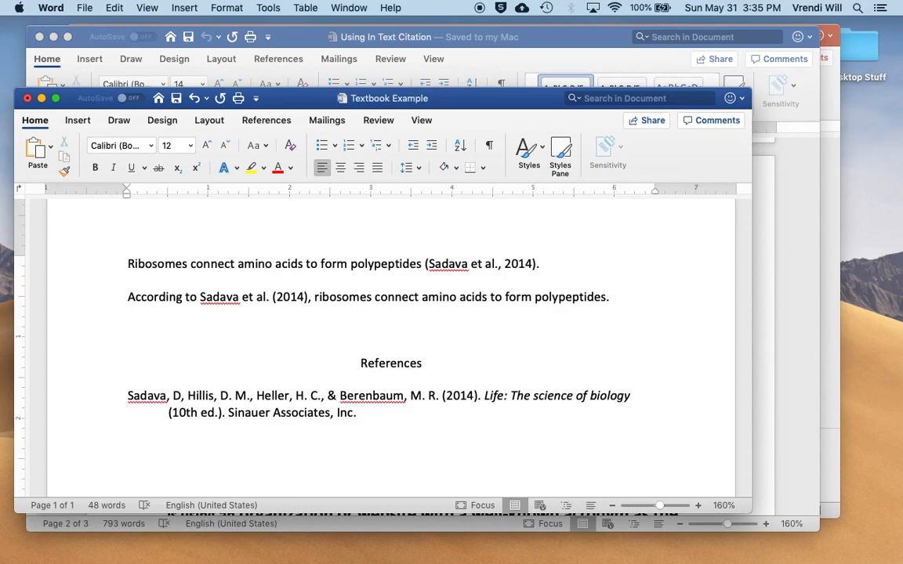
Switch to the Using In Text Citation document and examine the citation example for a paragraph whose information all comes from the same source
left_click(768, 269)
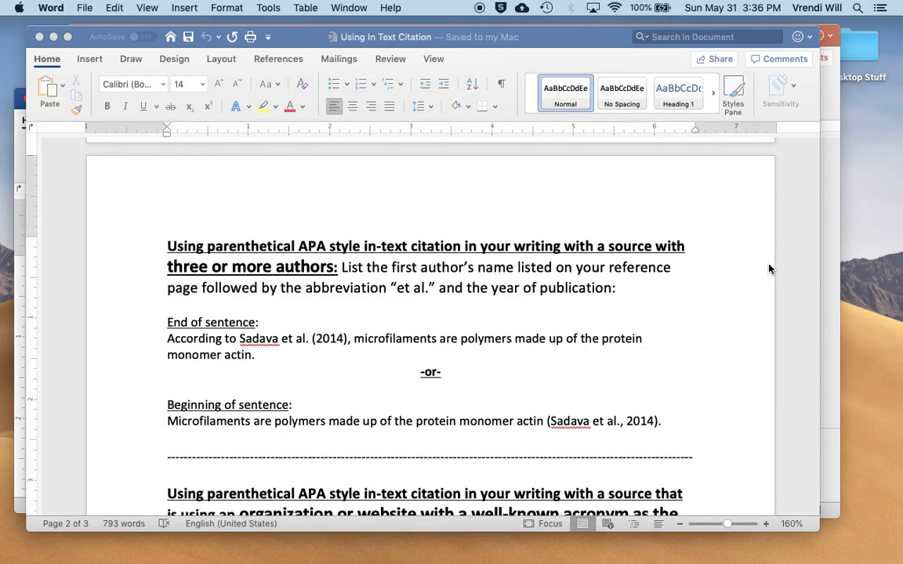
scroll(570, 304, "down", 15)
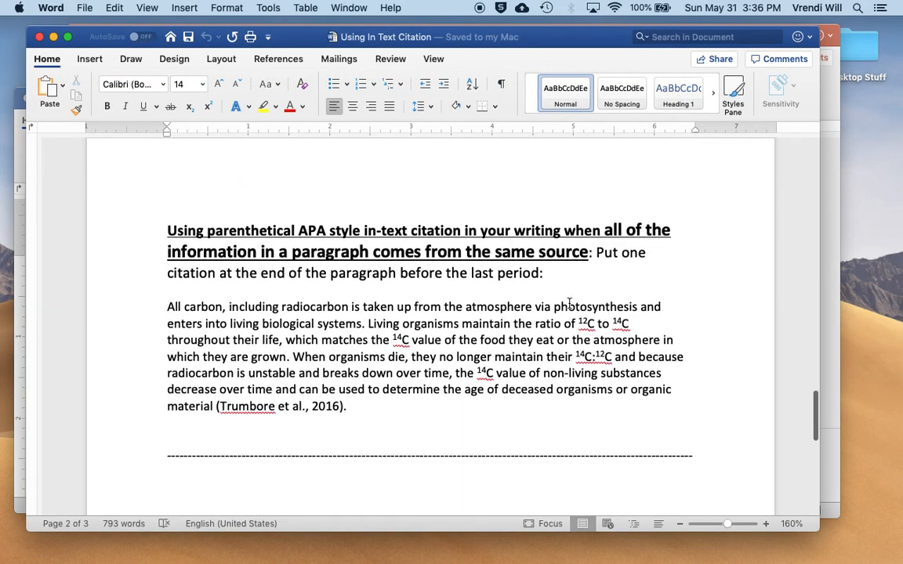
scroll(570, 304, "down", 4)
scroll(541, 294, "up", 1)
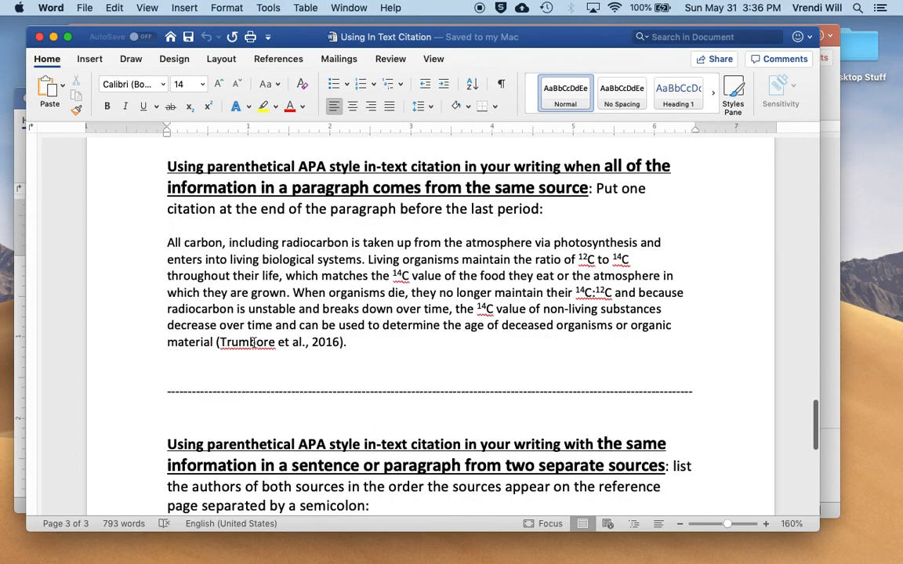
Delete and re-enter the final period after the citation that ends the radiocarbon paragraph
left_click(352, 340)
key("BackSpace")
type(".")
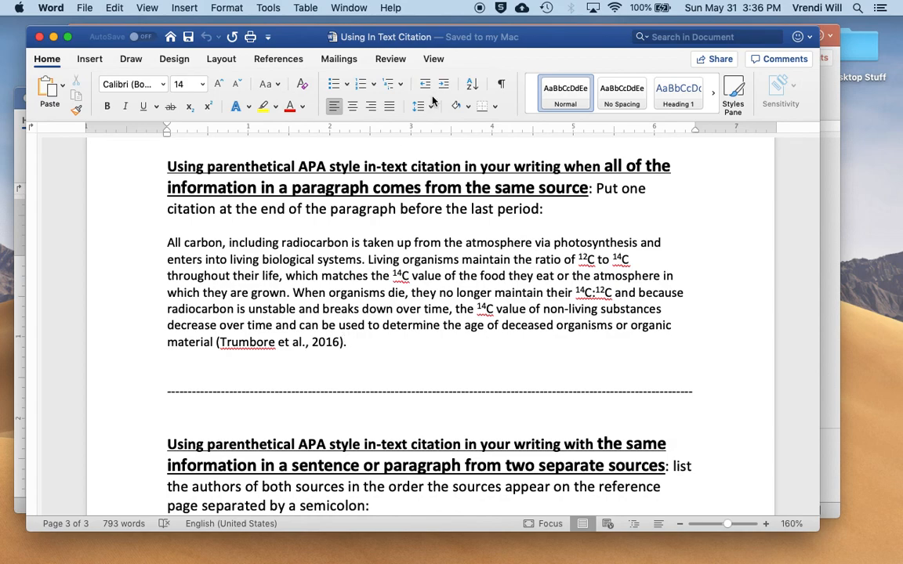